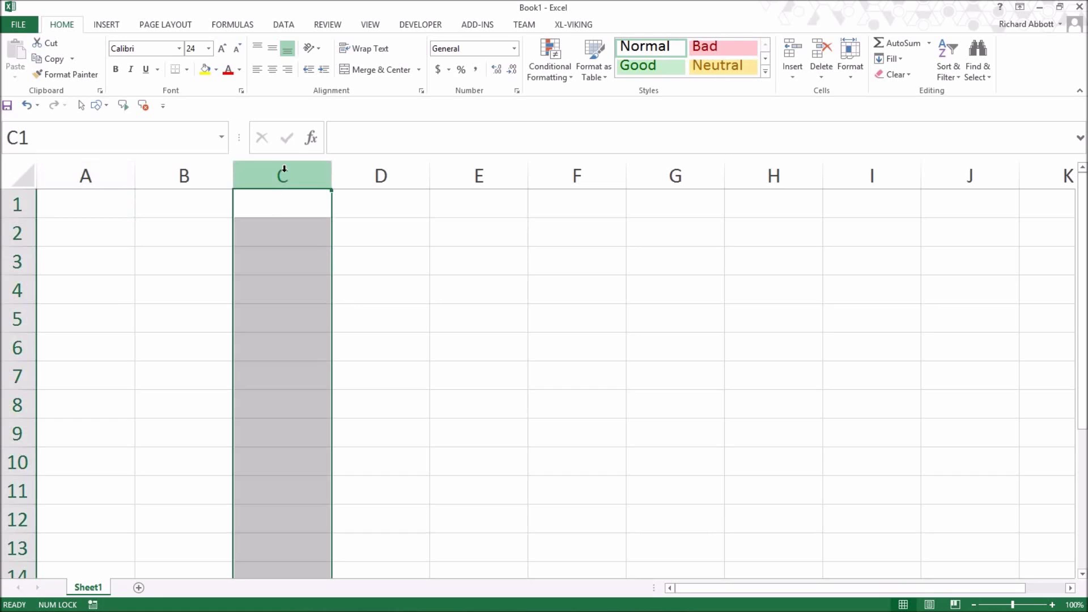
Select cell C3, the whole of row 3 and cell C3 again, and highlight the active cell's reference.
{"action": "left_click", "coordinate": [263, 260]}
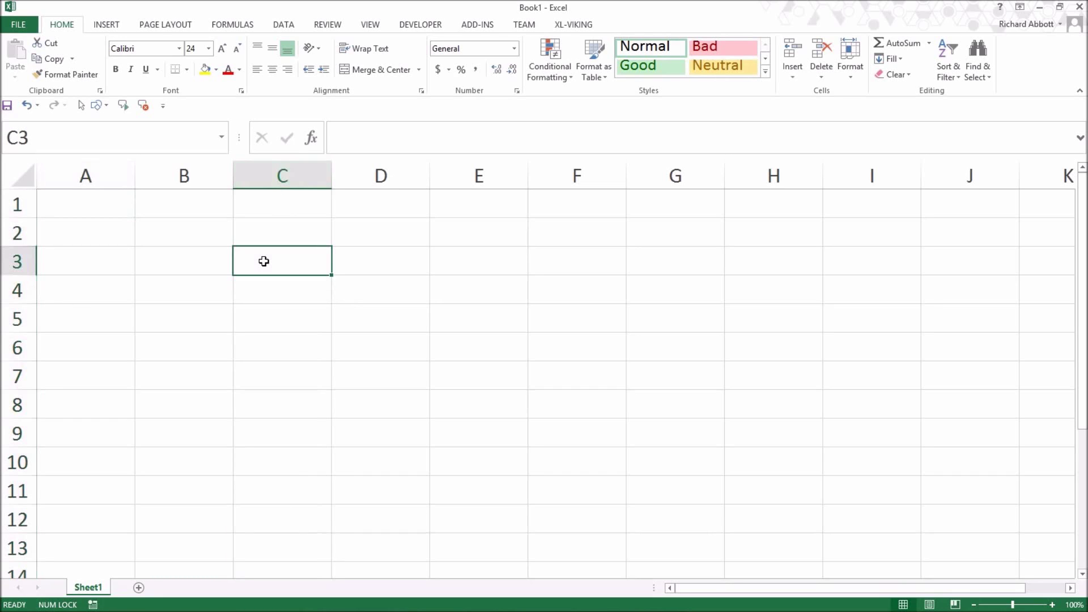
{"action": "left_click", "coordinate": [14, 264]}
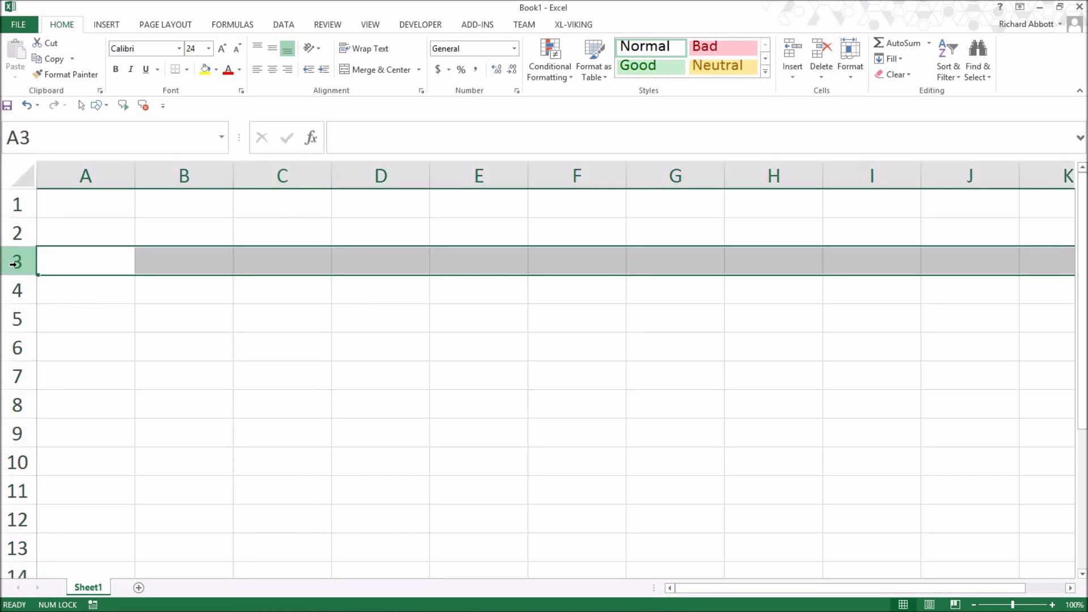
{"action": "left_click", "coordinate": [273, 259]}
{"action": "left_click", "coordinate": [6, 140]}
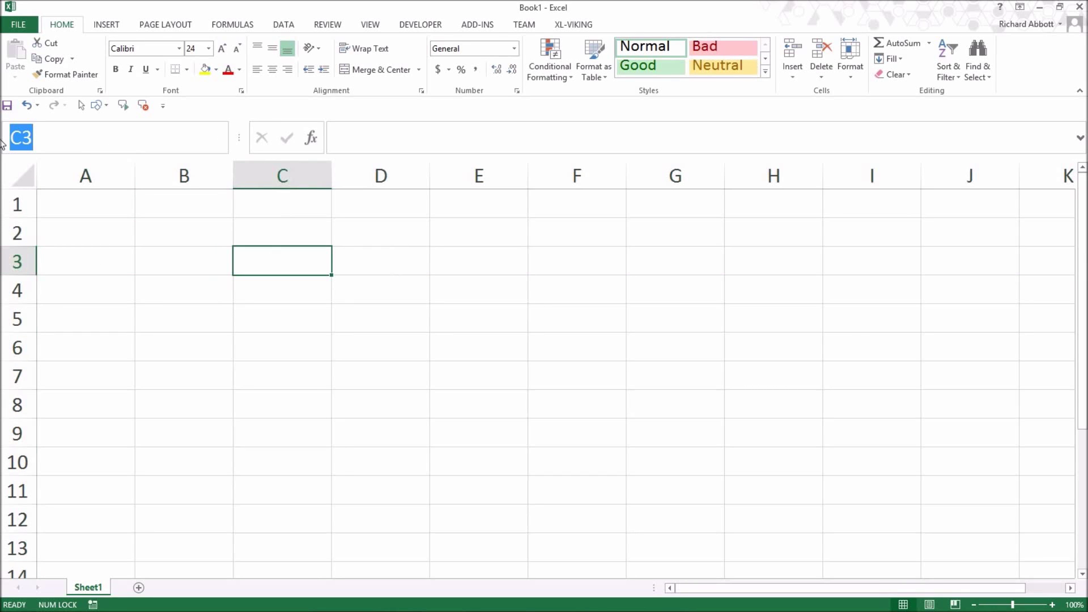
{"action": "key", "text": "Escape"}
{"action": "key", "text": "ctrl+Home"}
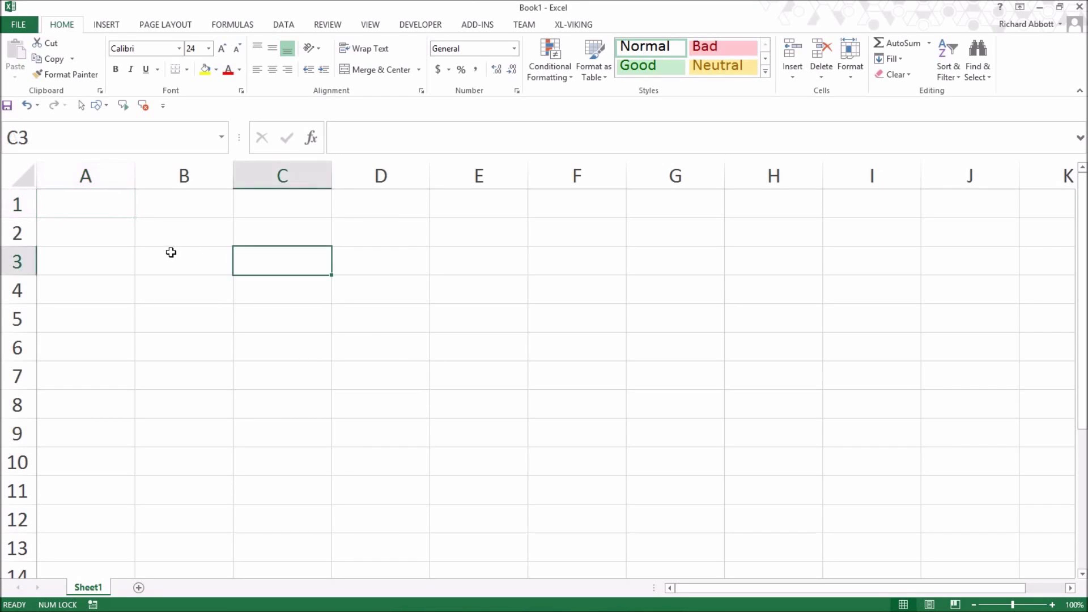
Select cells B3, D6, G9 and G4 one after another.
{"action": "left_click", "coordinate": [171, 253]}
{"action": "left_click", "coordinate": [378, 350]}
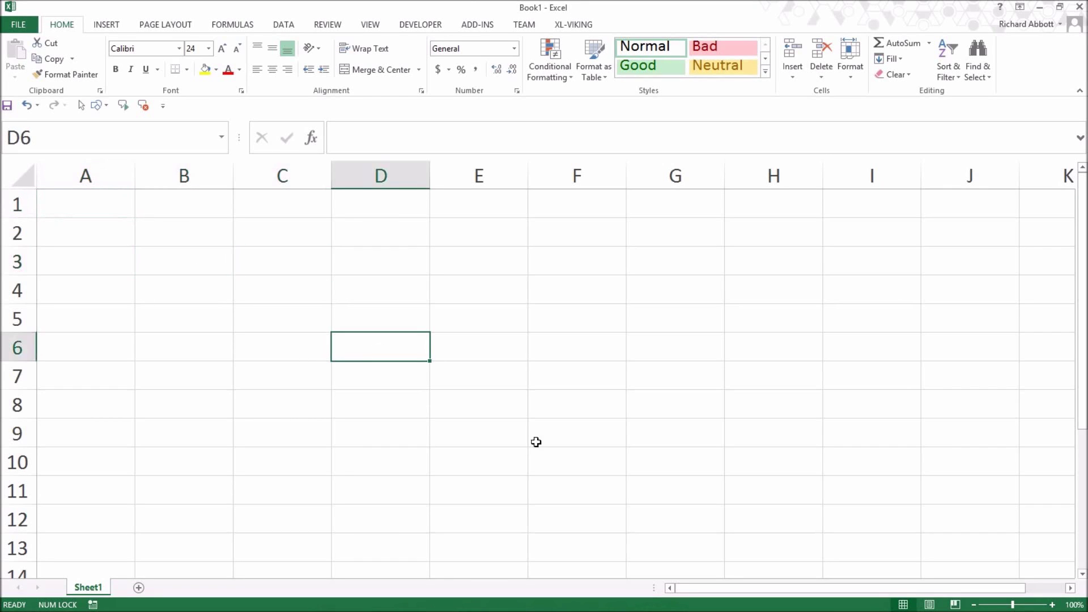
{"action": "left_click", "coordinate": [675, 439]}
{"action": "left_click", "coordinate": [681, 290]}
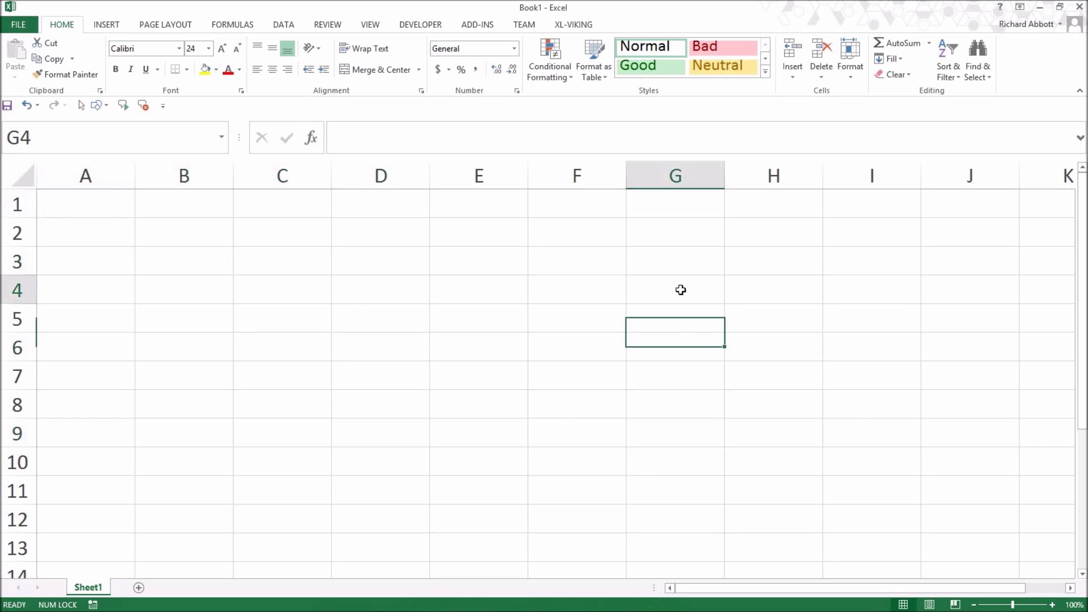
Move the active cell from G4 down to G7, across to D7, up to D4 and back to G4.
{"action": "key", "text": "Down"}
{"action": "key", "text": "Down"}
{"action": "key", "text": "Down"}
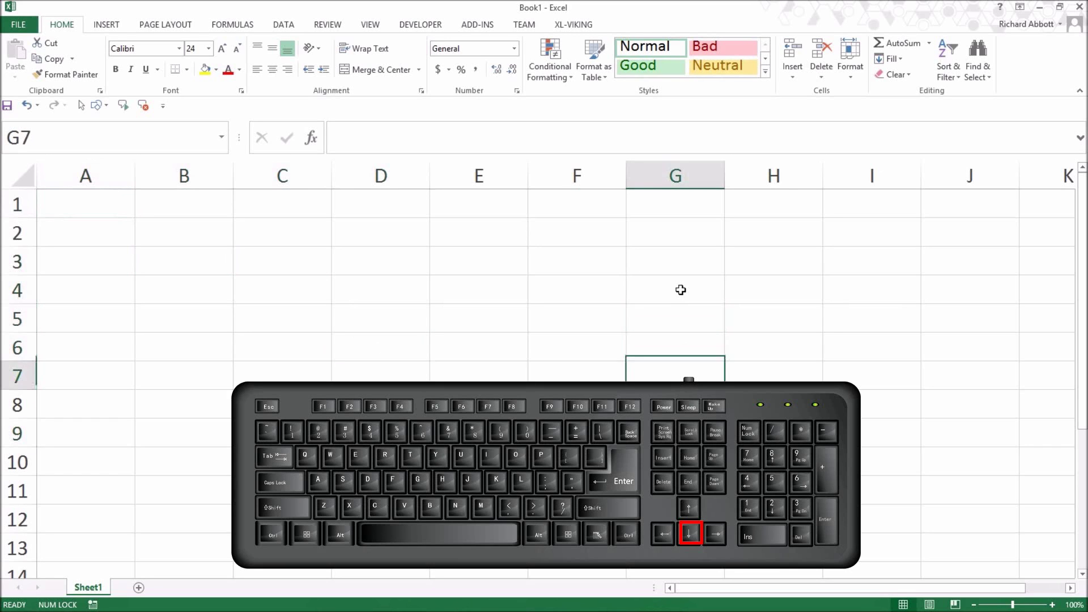
{"action": "key", "text": "Left"}
{"action": "key", "text": "Left"}
{"action": "key", "text": "Left"}
{"action": "key", "text": "Up"}
{"action": "key", "text": "Up"}
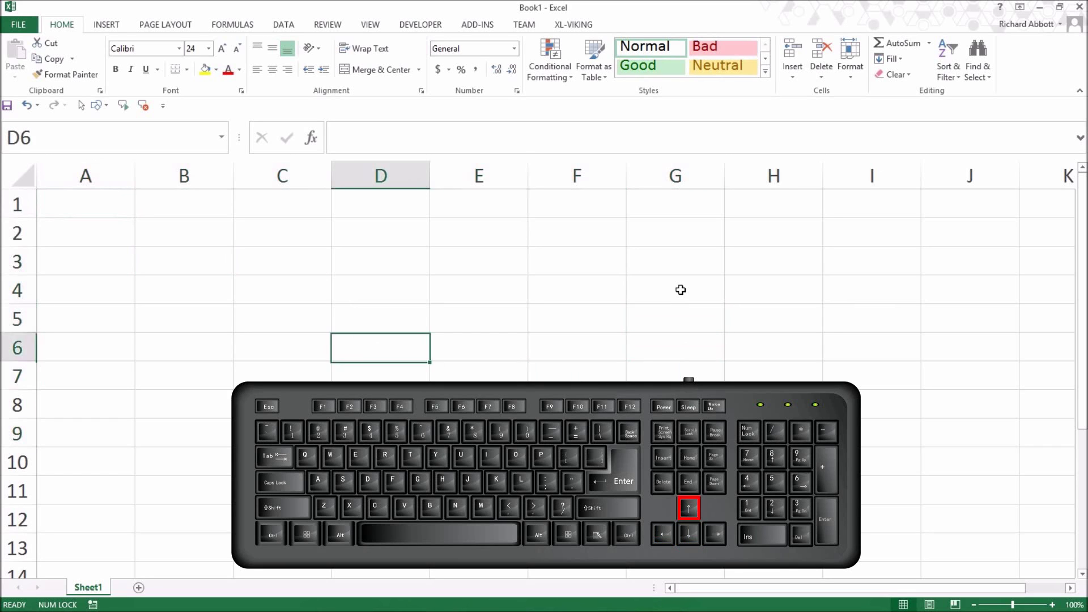
{"action": "key", "text": "Up"}
{"action": "key", "text": "Right"}
{"action": "key", "text": "Right"}
{"action": "key", "text": "Right"}
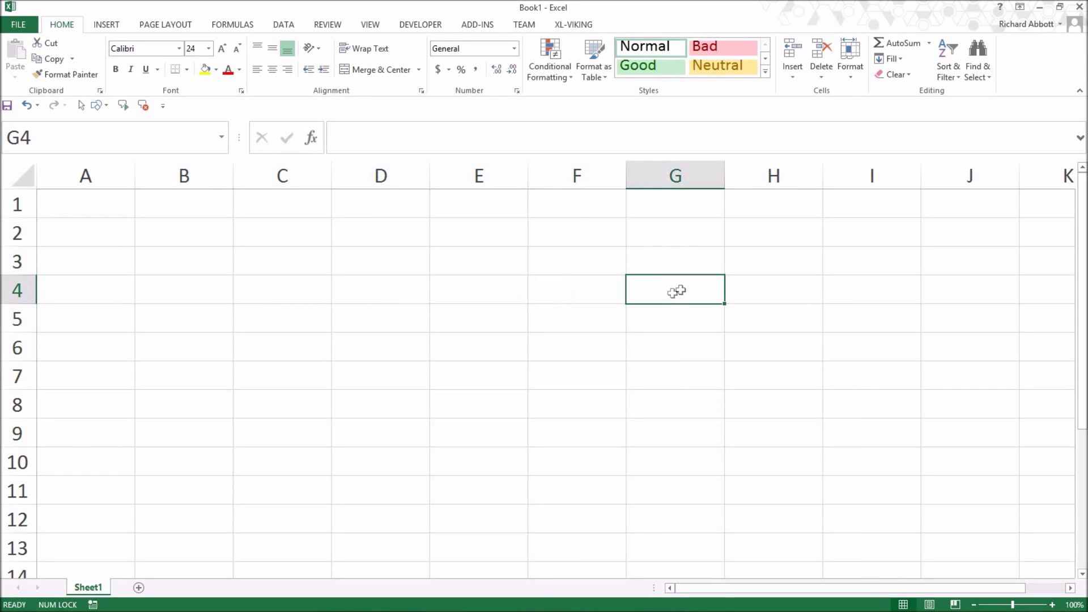
Enter the text "Typing Anything" in cell G4.
{"action": "type", "text": "T"}
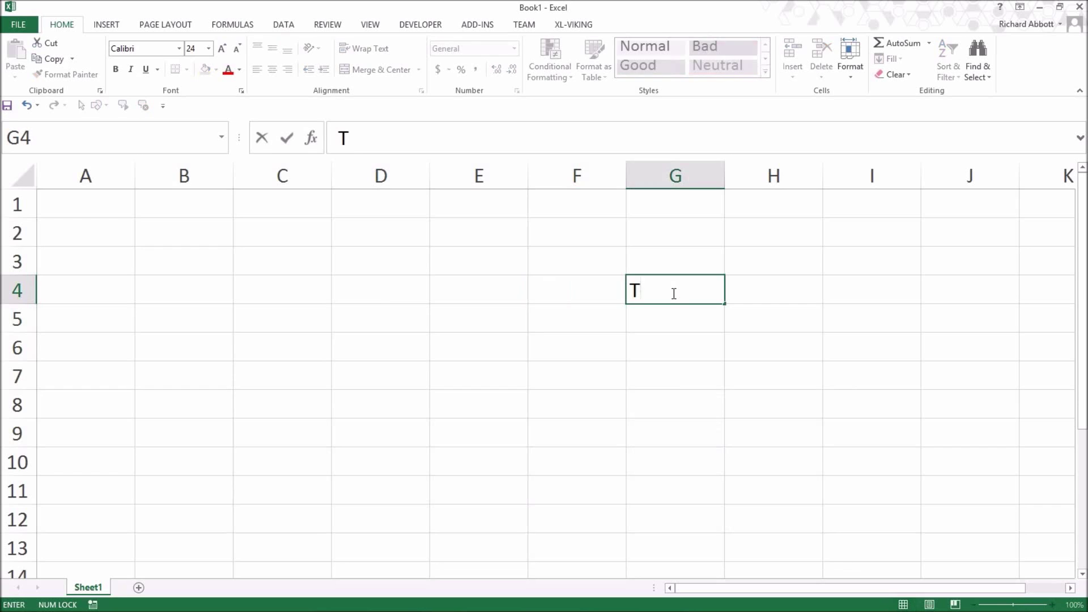
{"action": "type", "text": "yping"}
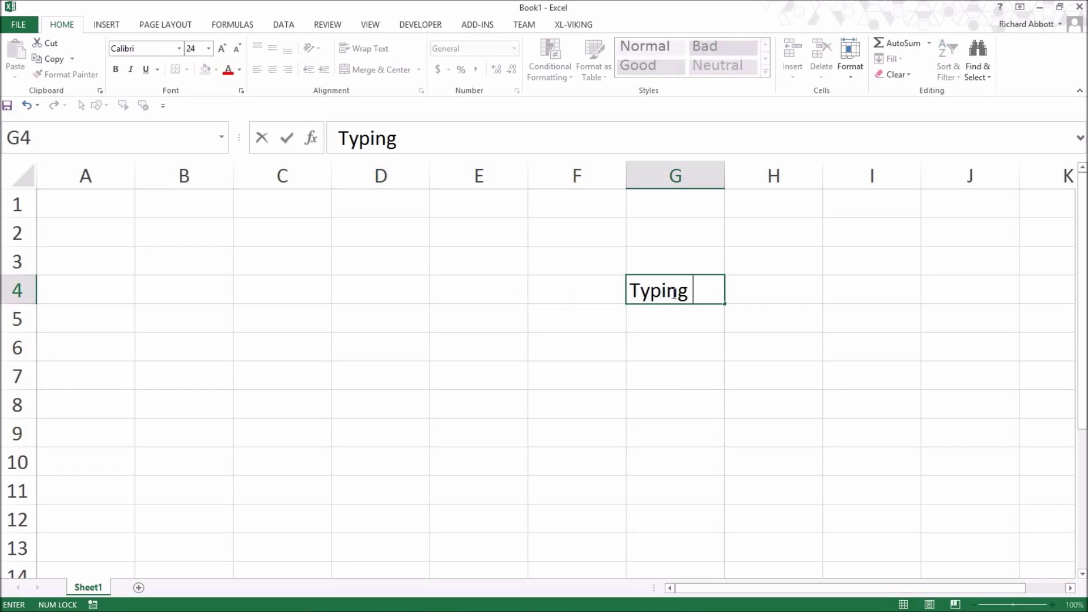
{"action": "type", "text": " Anyth"}
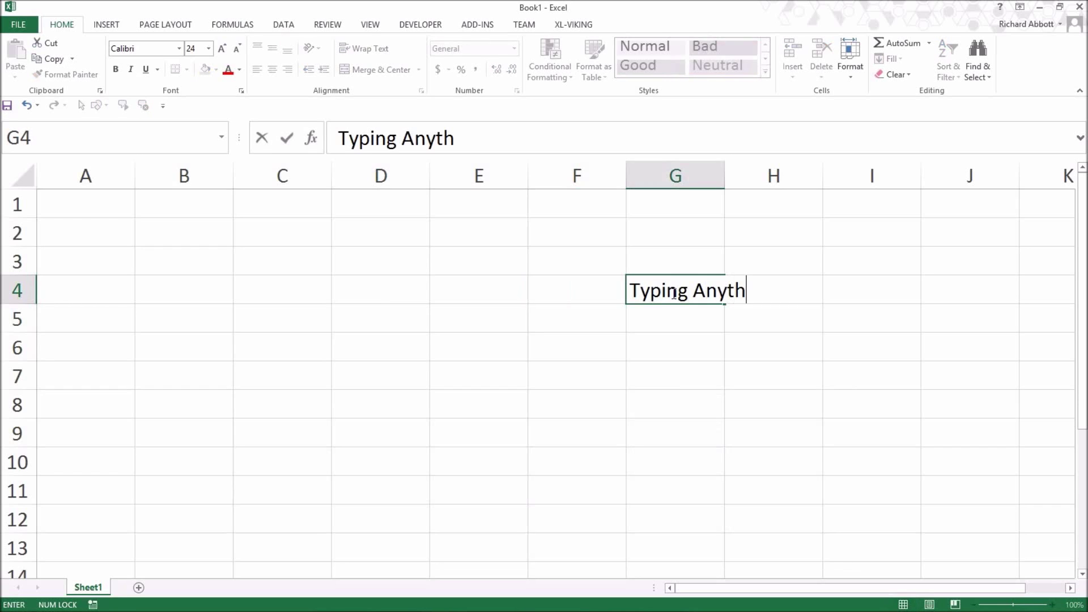
{"action": "type", "text": "ing"}
{"action": "key", "text": "Return"}
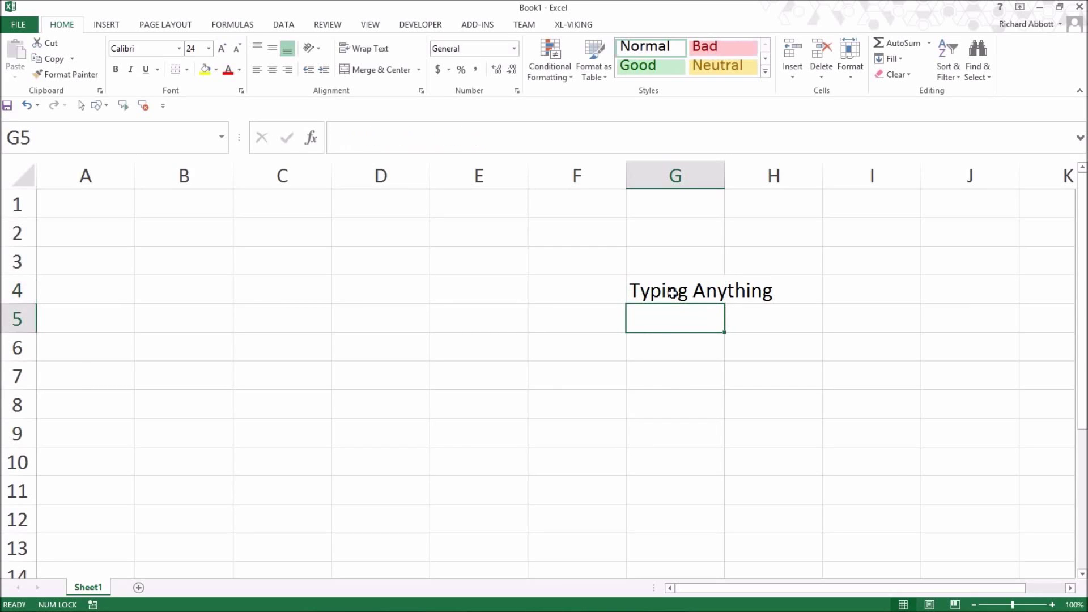
Replace the entire content of cell G4 with "Replacing".
{"action": "left_click", "coordinate": [672, 294]}
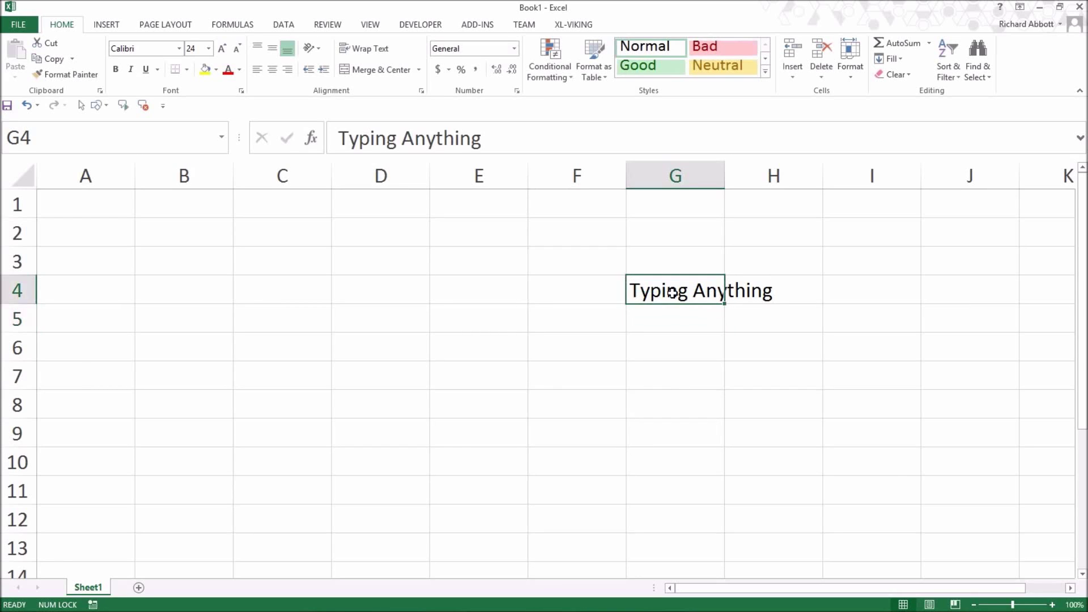
{"action": "type", "text": "Re"}
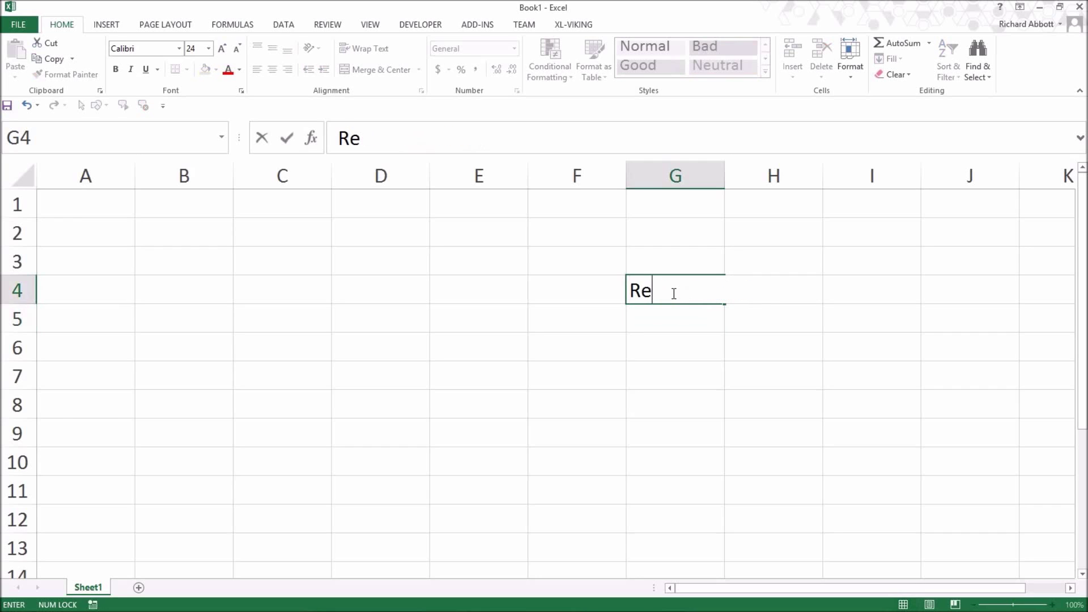
{"action": "type", "text": "placing"}
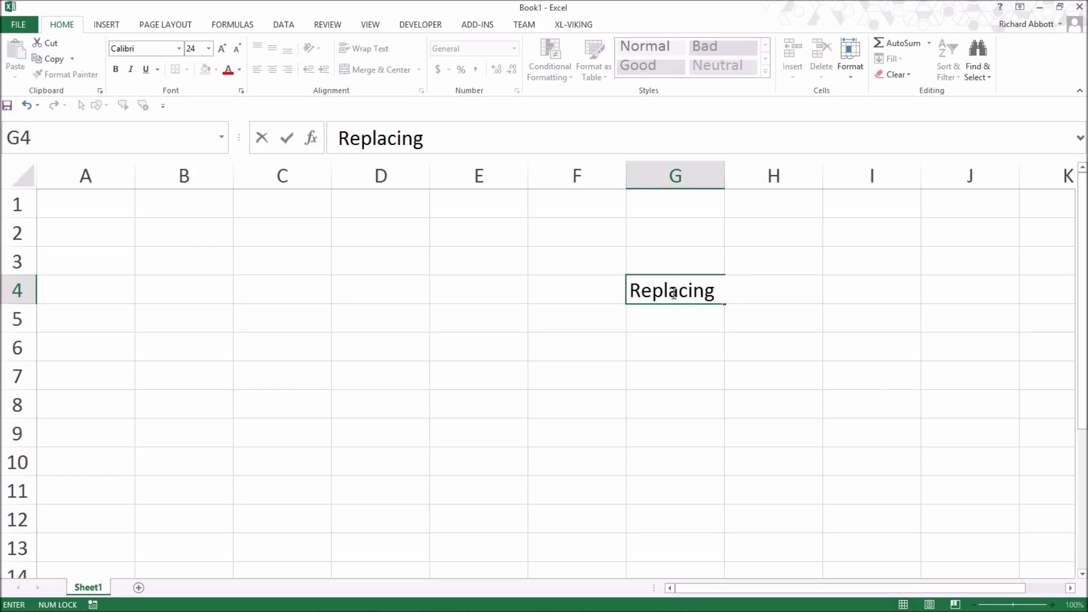
{"action": "key", "text": "Return"}
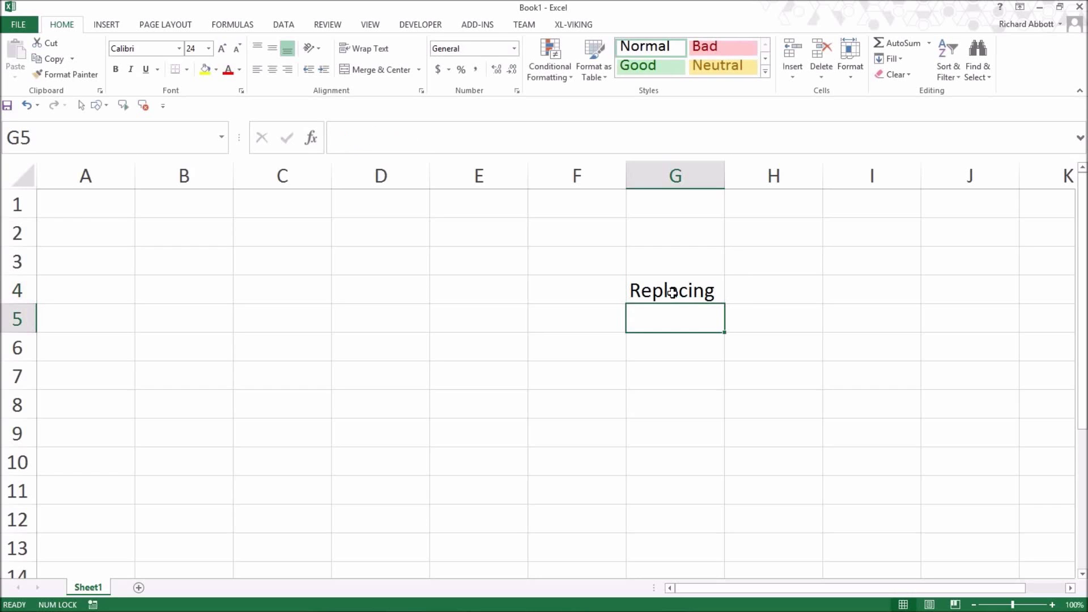
Start overwriting cell G4 with "mistake", correcting the misspelling, and discard the entry before it is committed.
{"action": "left_click", "coordinate": [672, 292]}
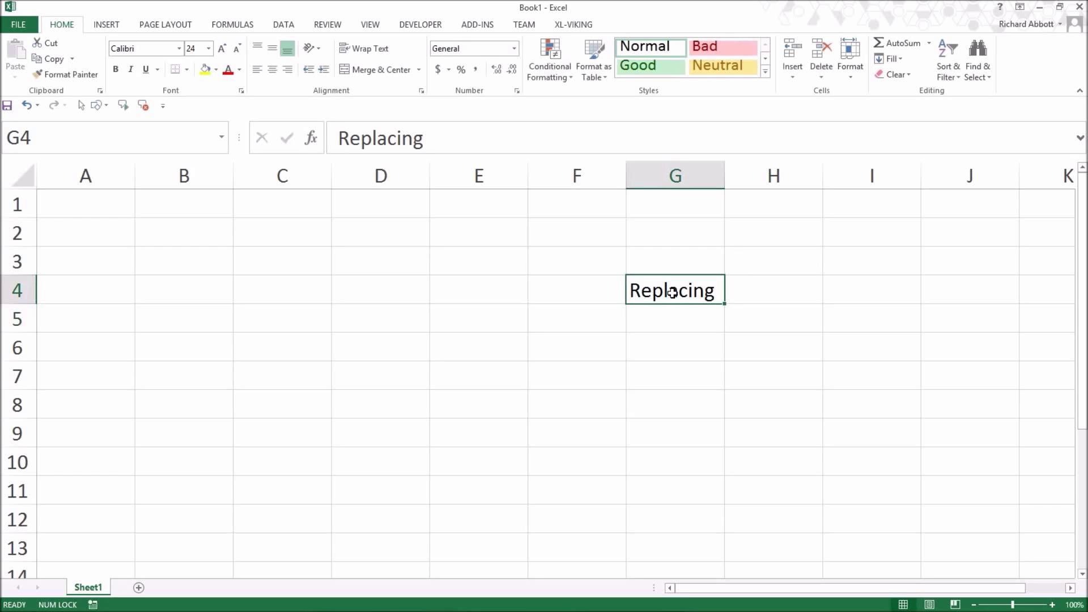
{"action": "type", "text": "mita"}
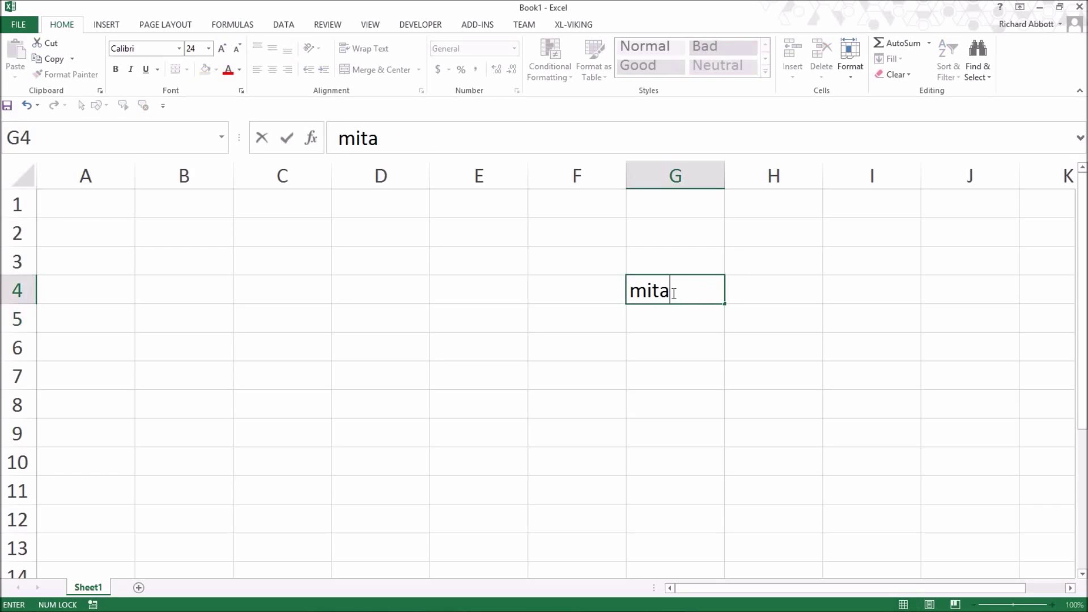
{"action": "type", "text": "k"}
{"action": "key", "text": "BackSpace"}
{"action": "key", "text": "BackSpace"}
{"action": "key", "text": "BackSpace"}
{"action": "type", "text": "stake"}
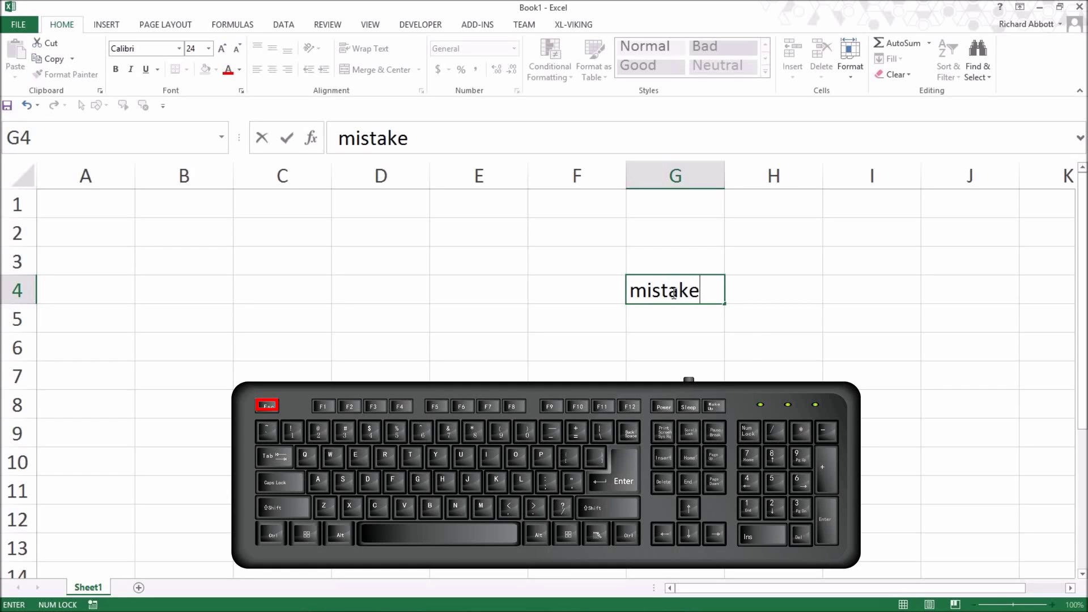
{"action": "key", "text": "Escape"}
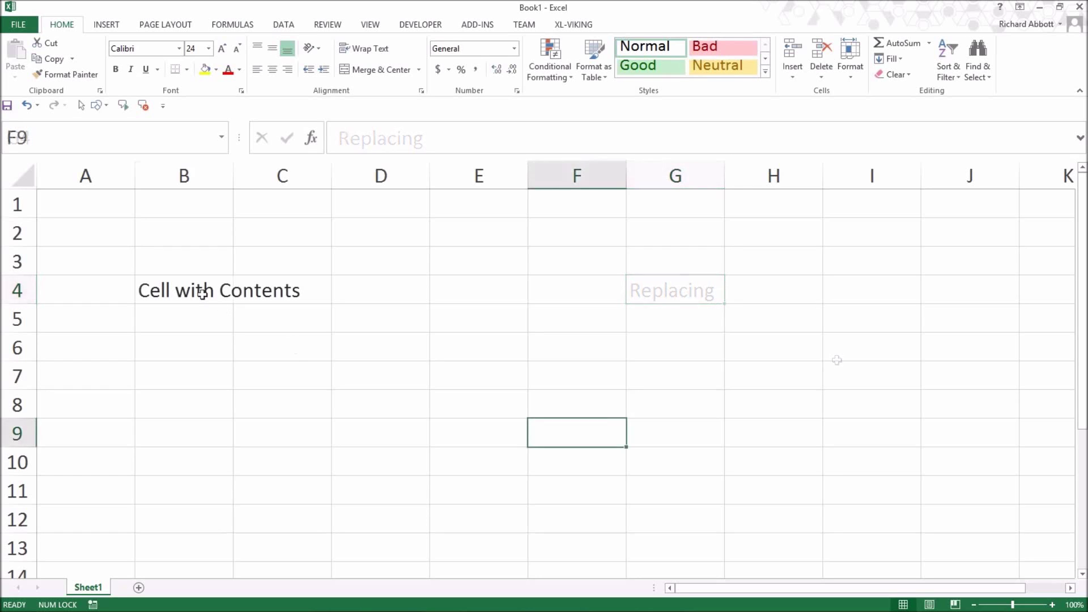
Append the word "Change" to the existing text in cell B4.
{"action": "left_click", "coordinate": [204, 291]}
{"action": "left_click", "coordinate": [544, 139]}
{"action": "type", "text": "C"}
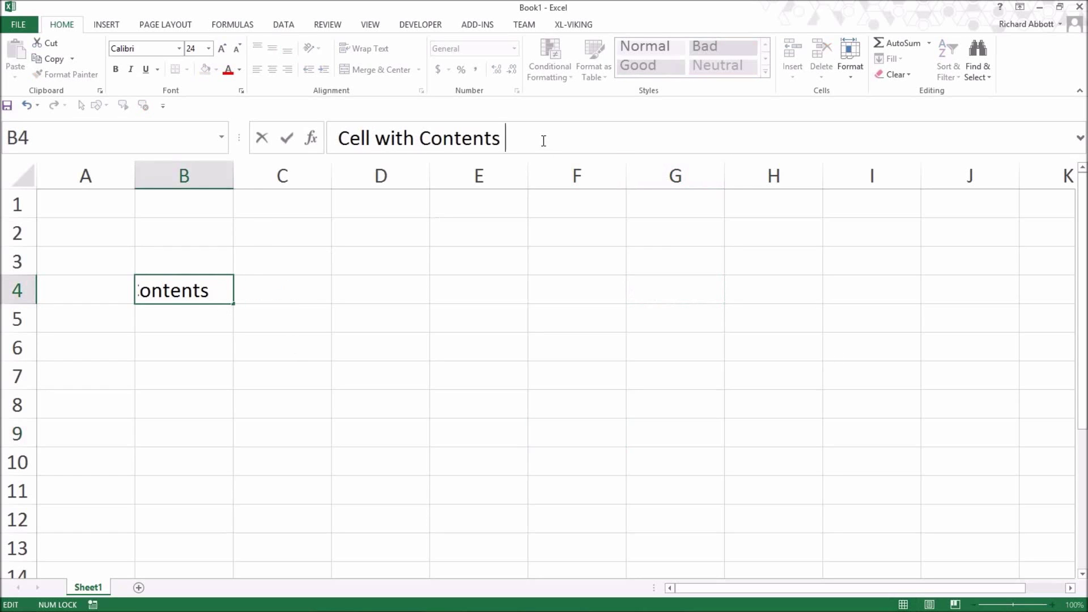
{"action": "type", "text": "hange"}
{"action": "key", "text": "Return"}
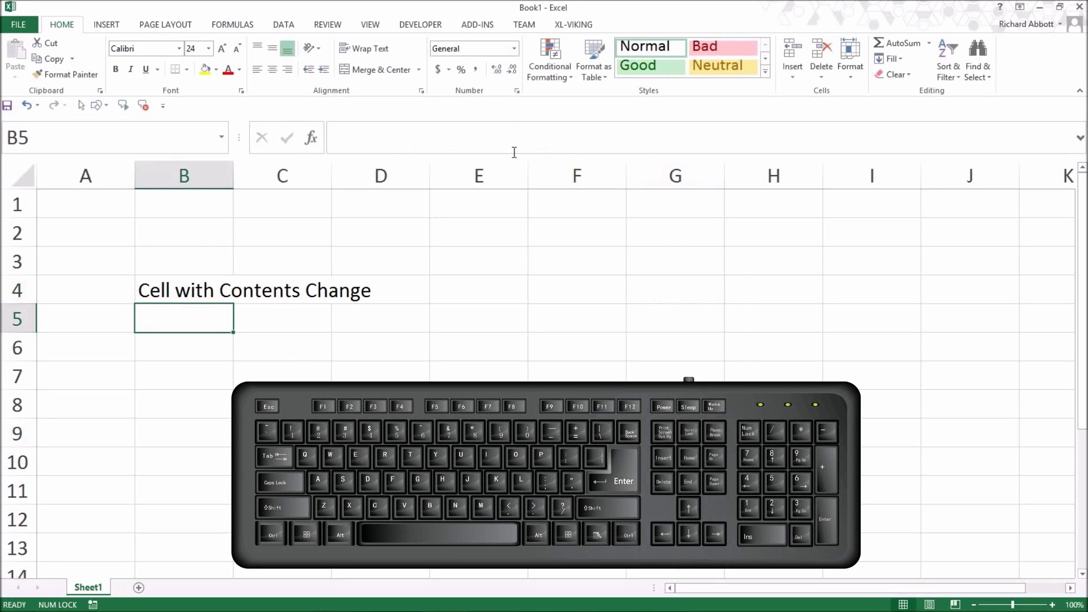
Append "pressing F2" to the end of the text in cell B4.
{"action": "left_click", "coordinate": [212, 292]}
{"action": "key", "text": "F2"}
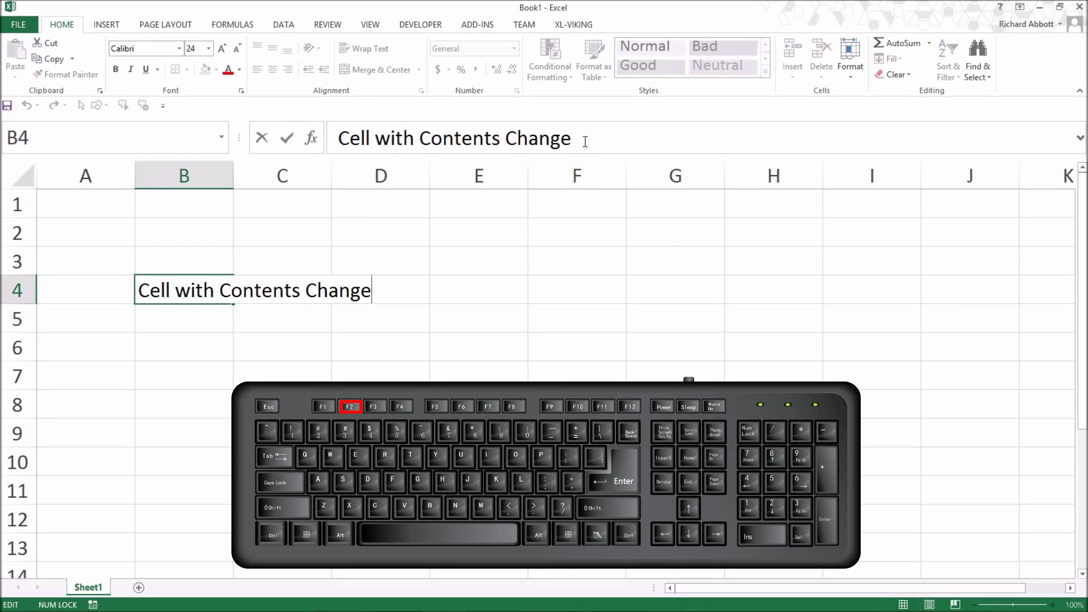
{"action": "type", "text": "pressing "}
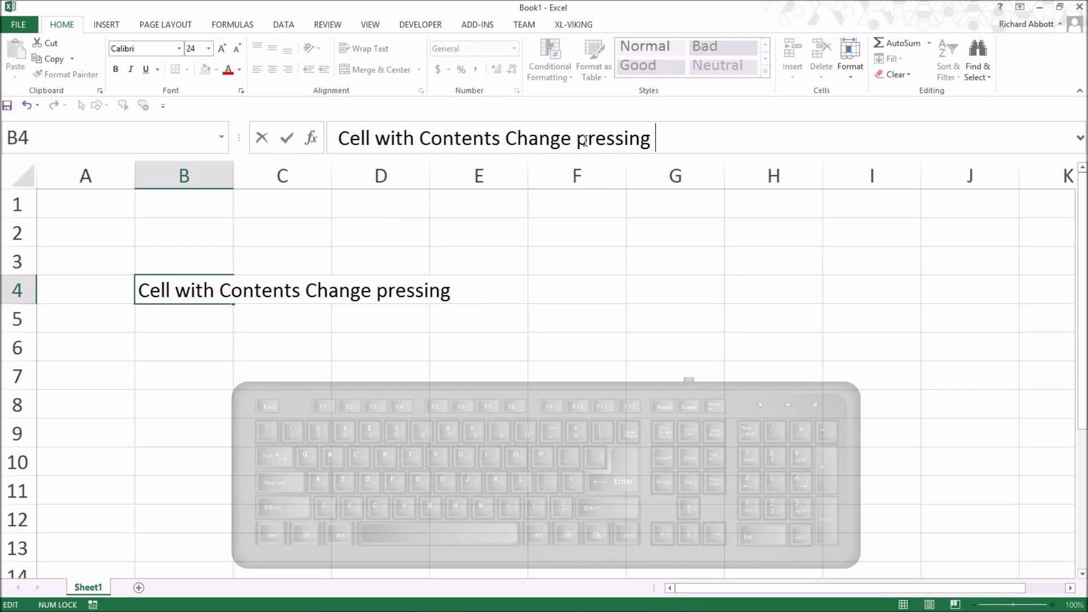
{"action": "type", "text": "F2"}
{"action": "key", "text": "Return"}
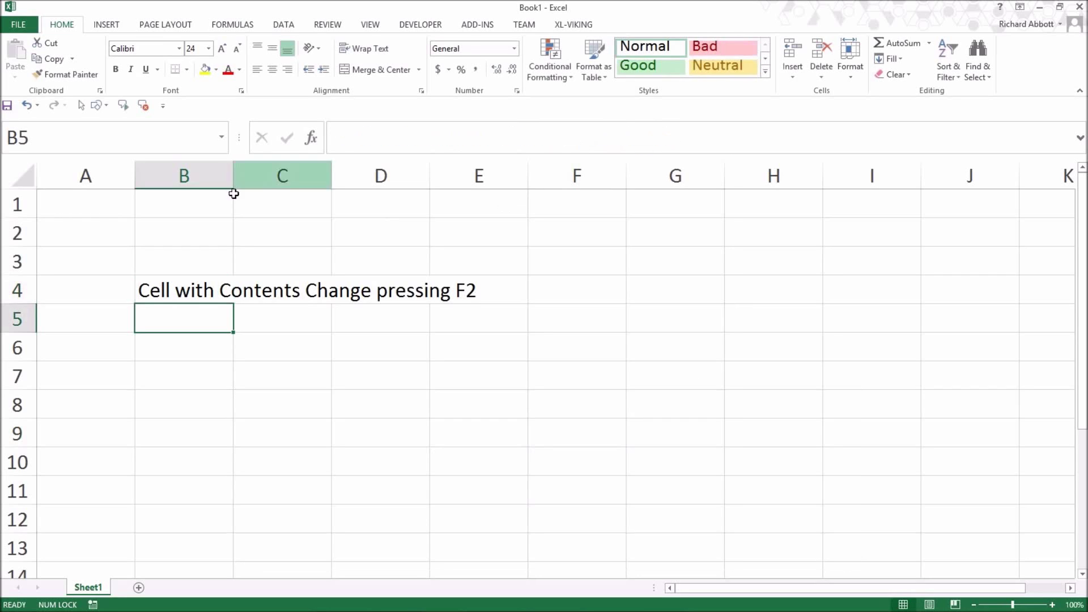
Edit cell B4, replacing everything after "Cell with" with "double click".
{"action": "left_click", "coordinate": [187, 295]}
{"action": "double_click", "coordinate": [188, 295]}
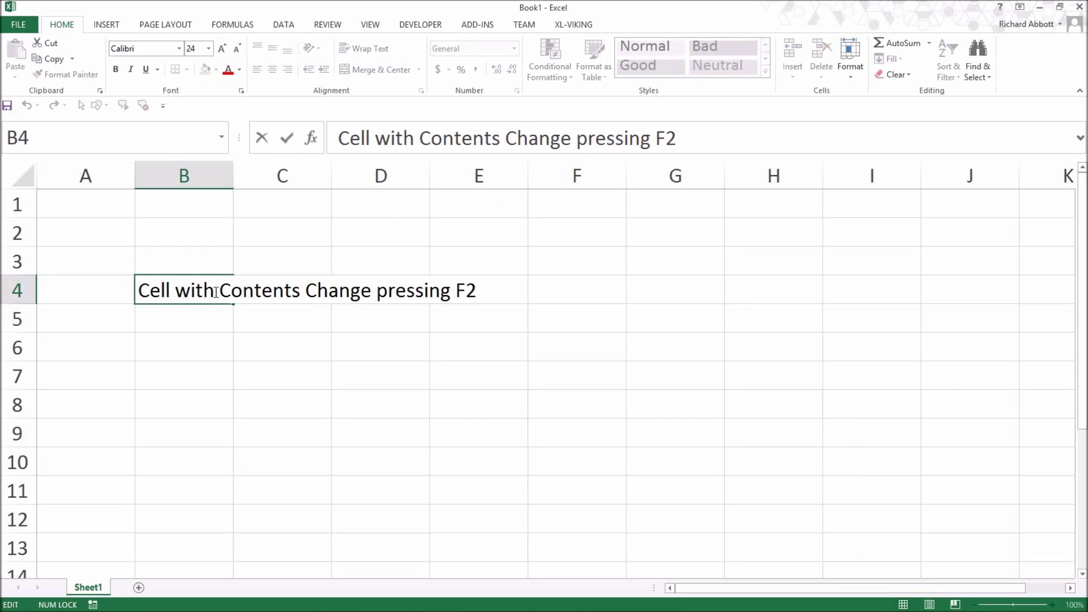
{"action": "left_click_drag", "start_coordinate": [221, 291], "coordinate": [487, 290]}
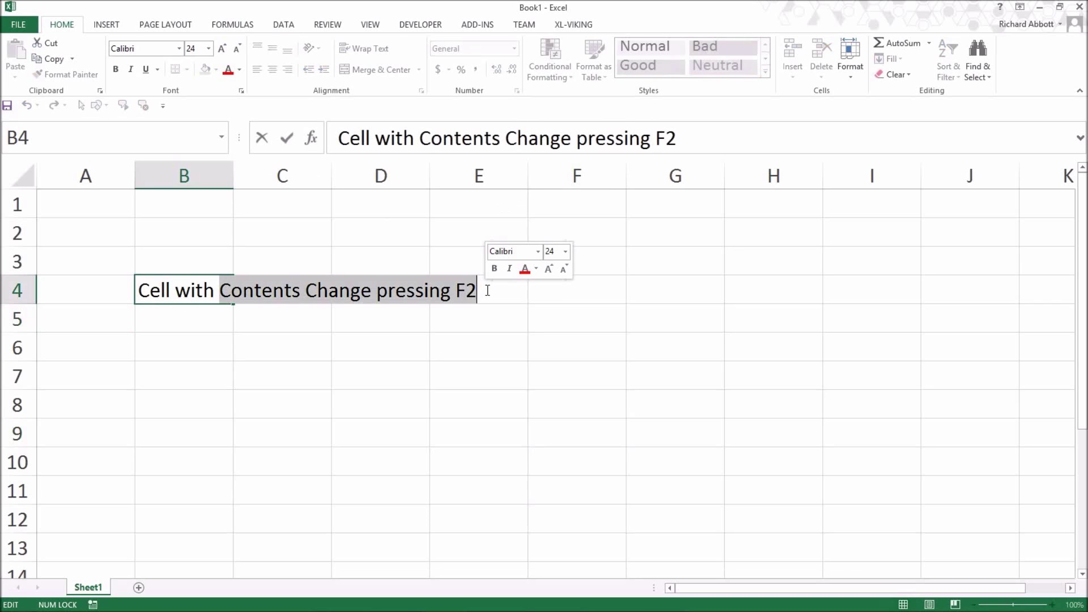
{"action": "type", "text": "double click"}
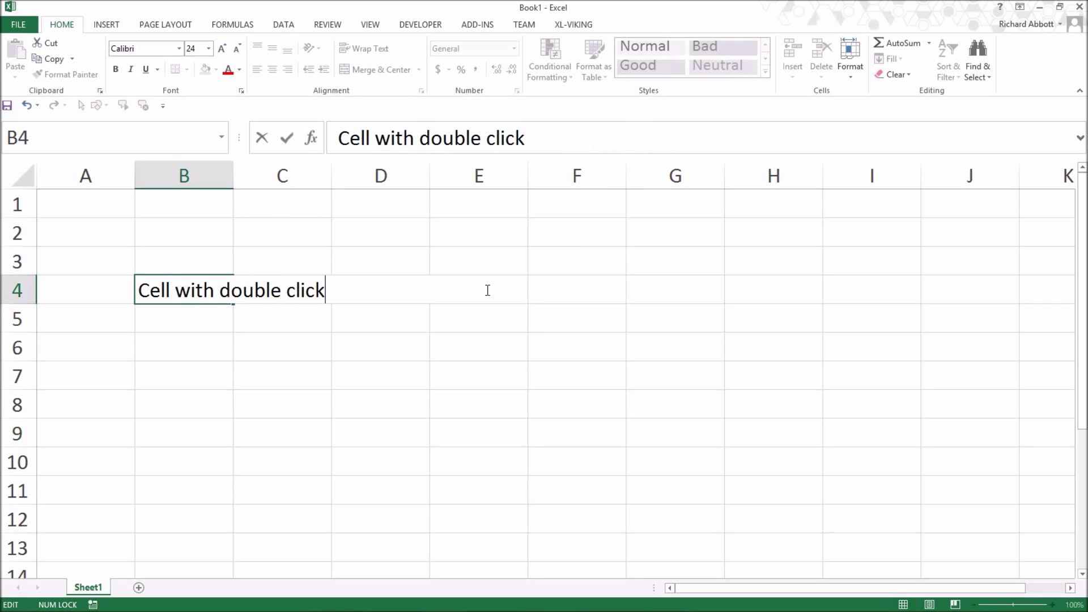
{"action": "key", "text": "Return"}
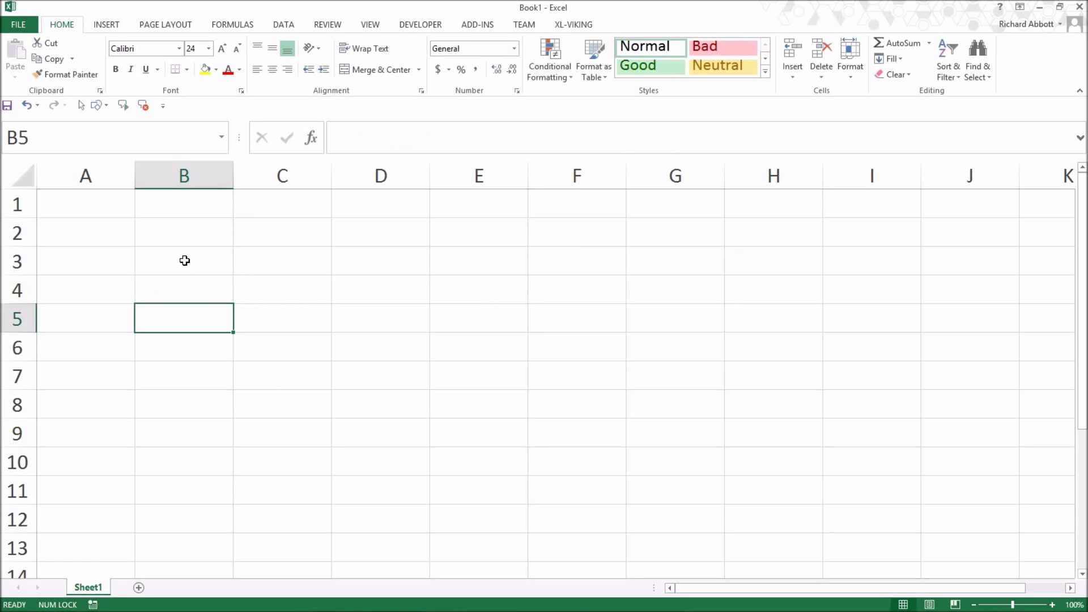
Enter the number 12 in cell B3 and the word "text" in cell B4.
{"action": "left_click", "coordinate": [185, 260]}
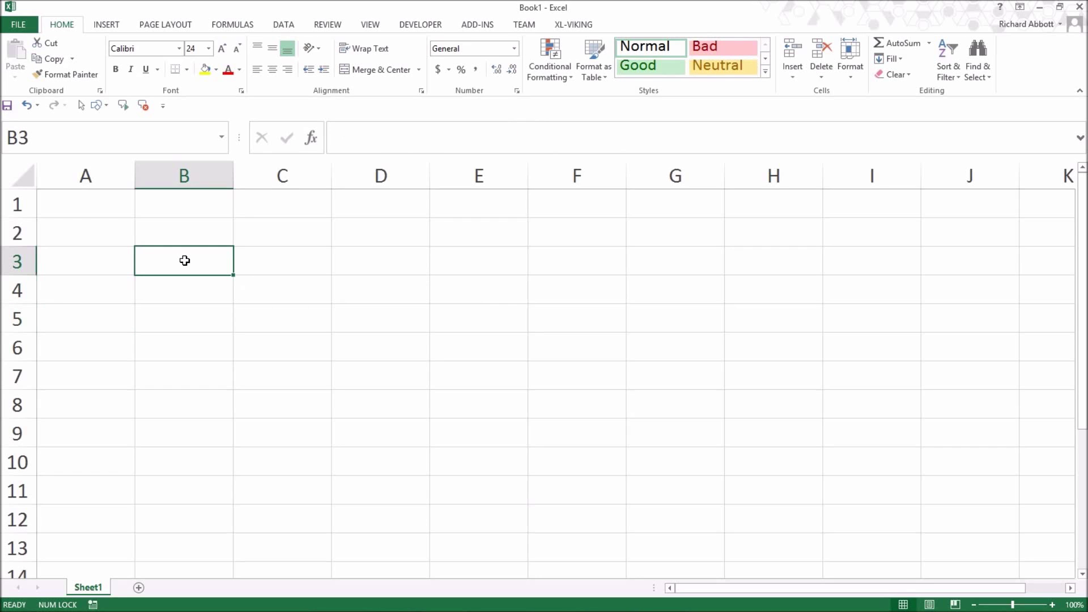
{"action": "type", "text": "12"}
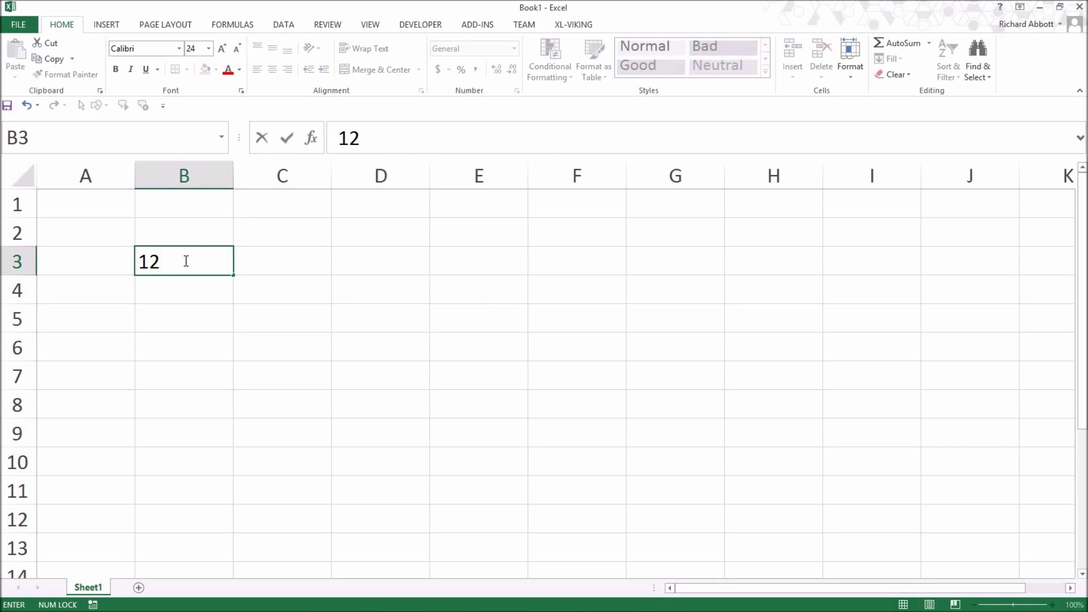
{"action": "key", "text": "Return"}
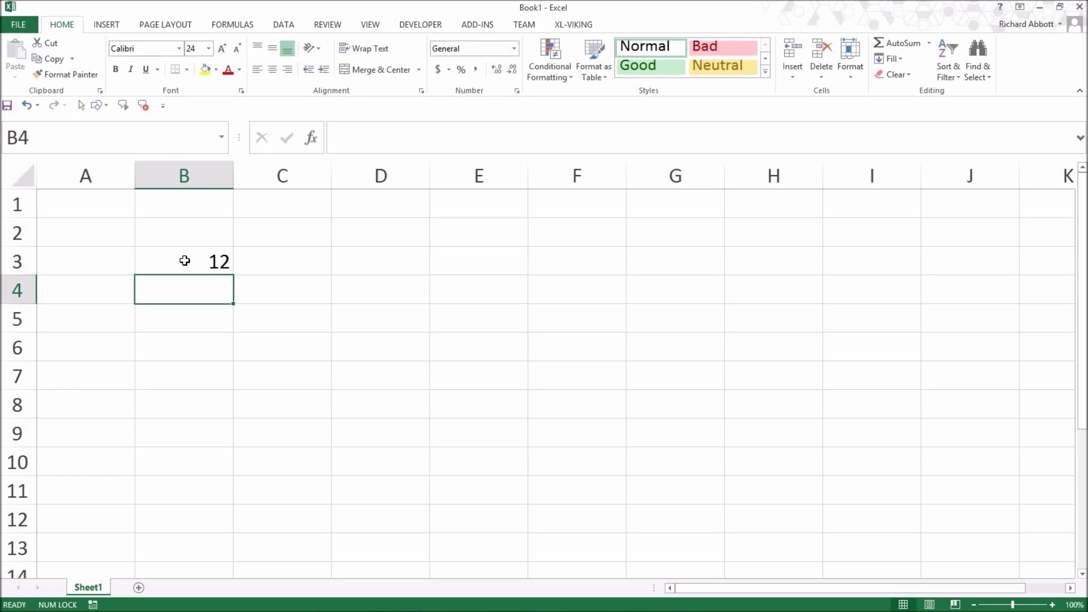
{"action": "type", "text": "text"}
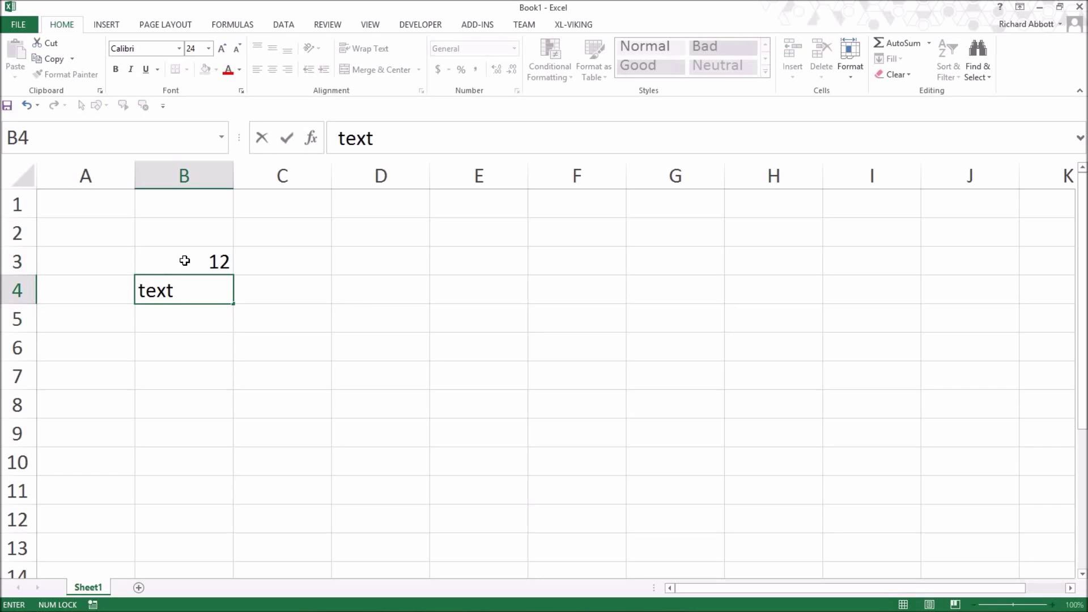
{"action": "key", "text": "Return"}
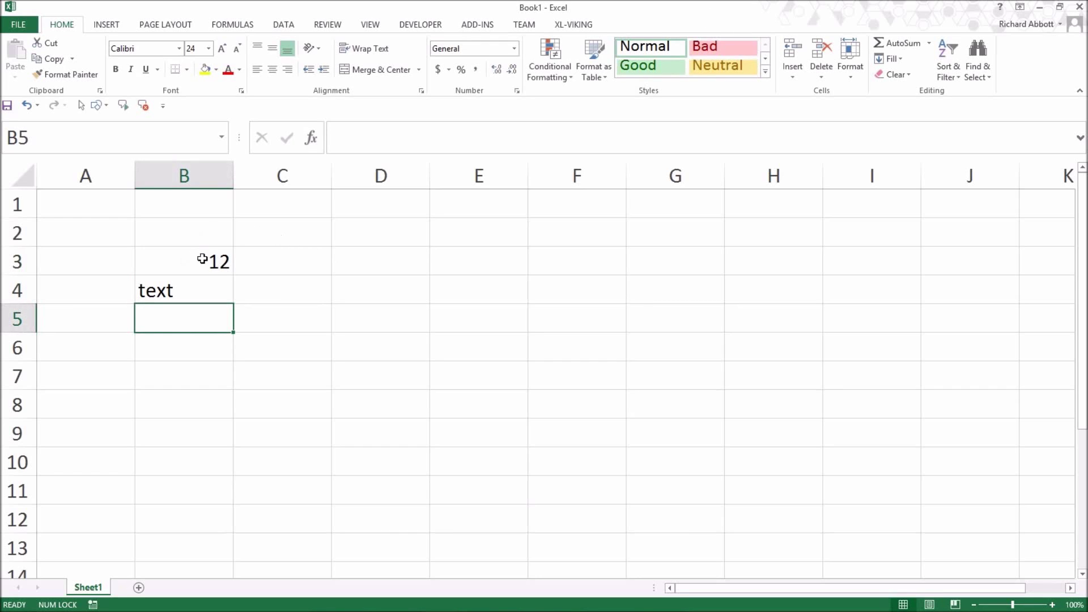
Try left and centre alignment on cells B3:B4, settling on right alignment for both.
{"action": "left_click_drag", "start_coordinate": [200, 255], "coordinate": [202, 284]}
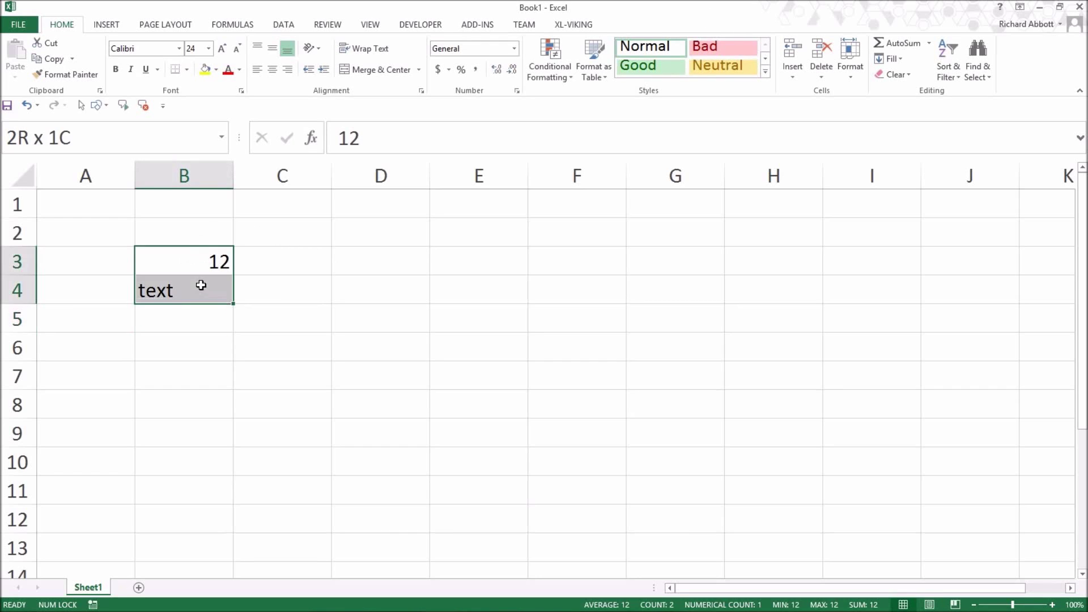
{"action": "left_click", "coordinate": [257, 70]}
{"action": "left_click", "coordinate": [275, 69]}
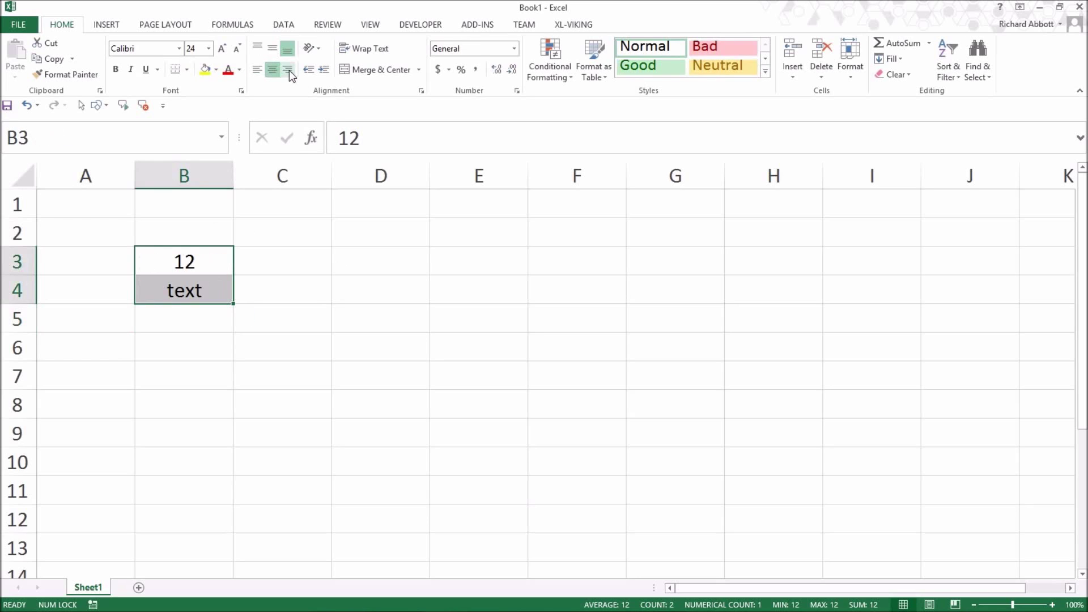
{"action": "left_click", "coordinate": [289, 70]}
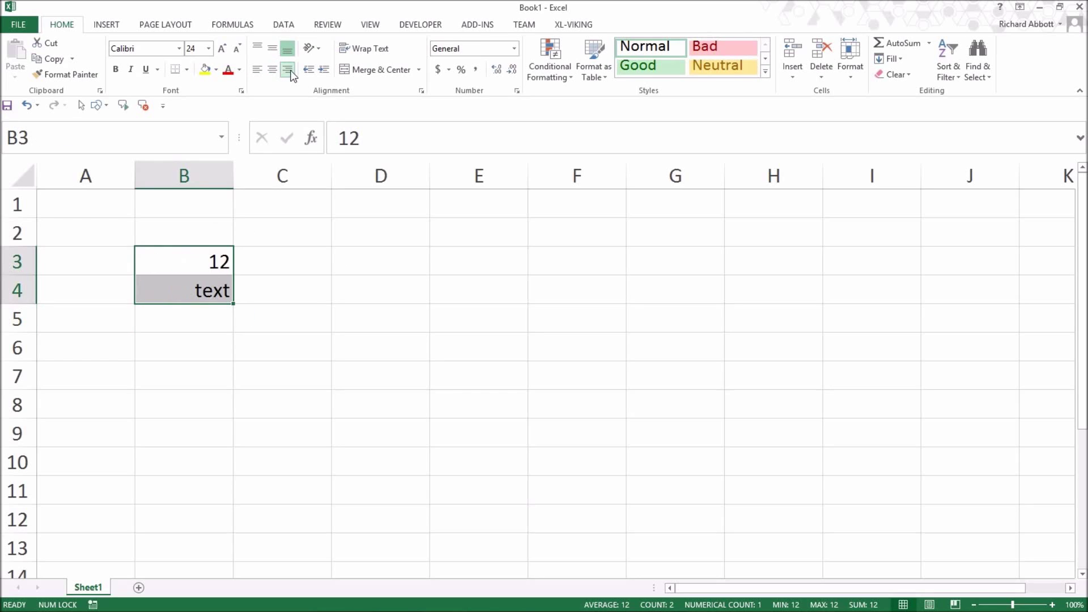
{"action": "left_click", "coordinate": [353, 385]}
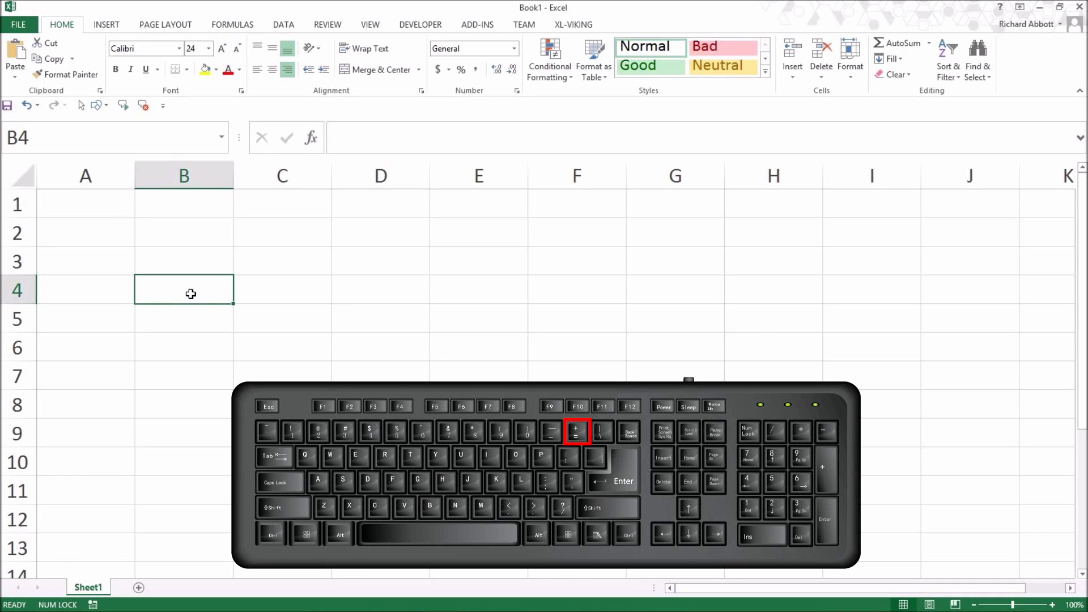
Enter the formula =2+2 in cell B4.
{"action": "type", "text": "="}
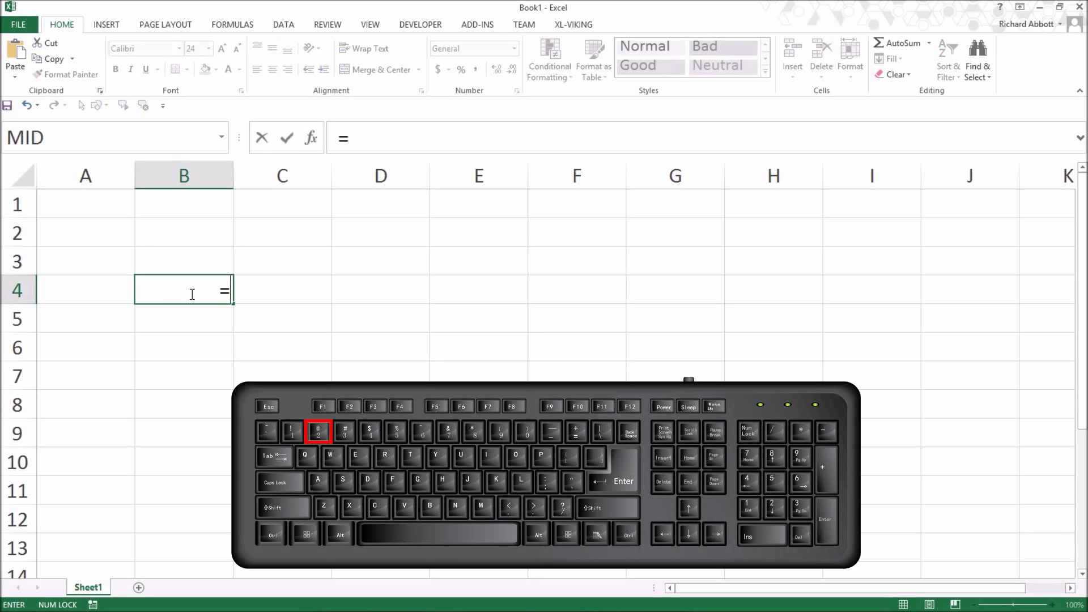
{"action": "type", "text": "2+"}
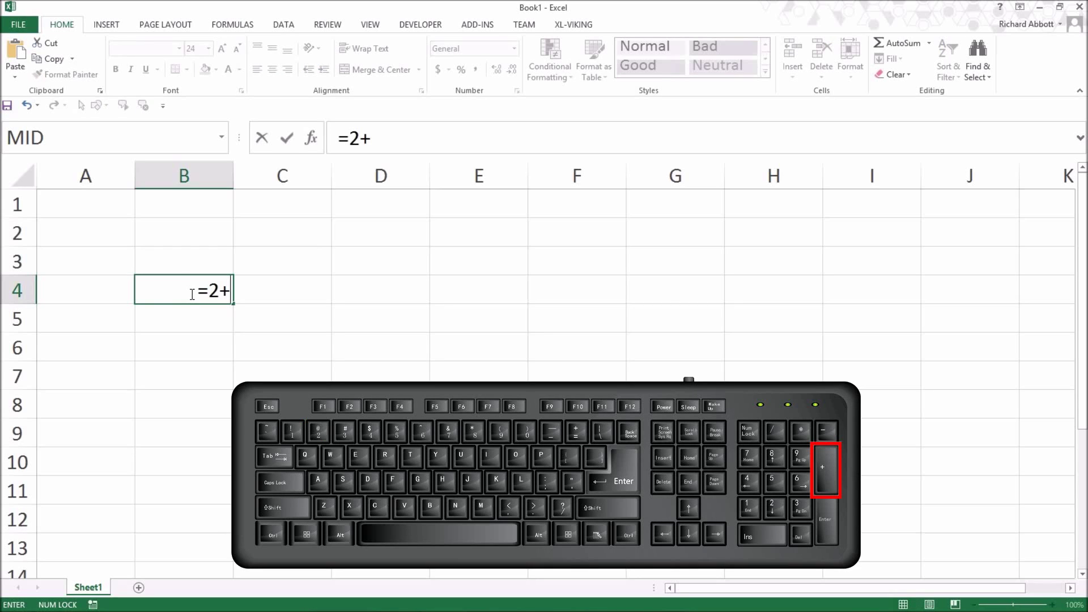
{"action": "type", "text": "2"}
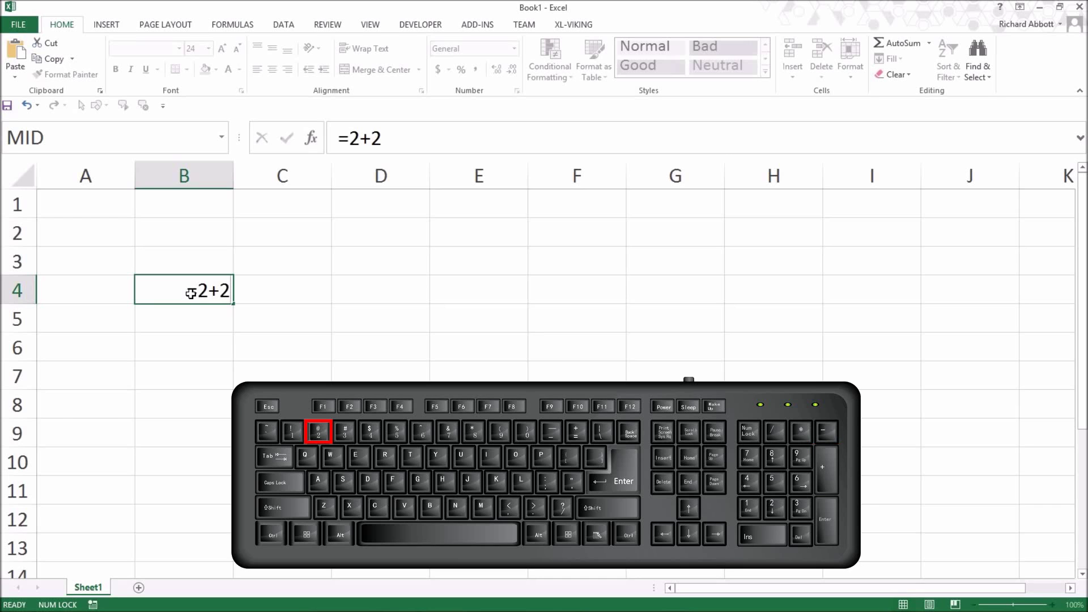
{"action": "key", "text": "Return"}
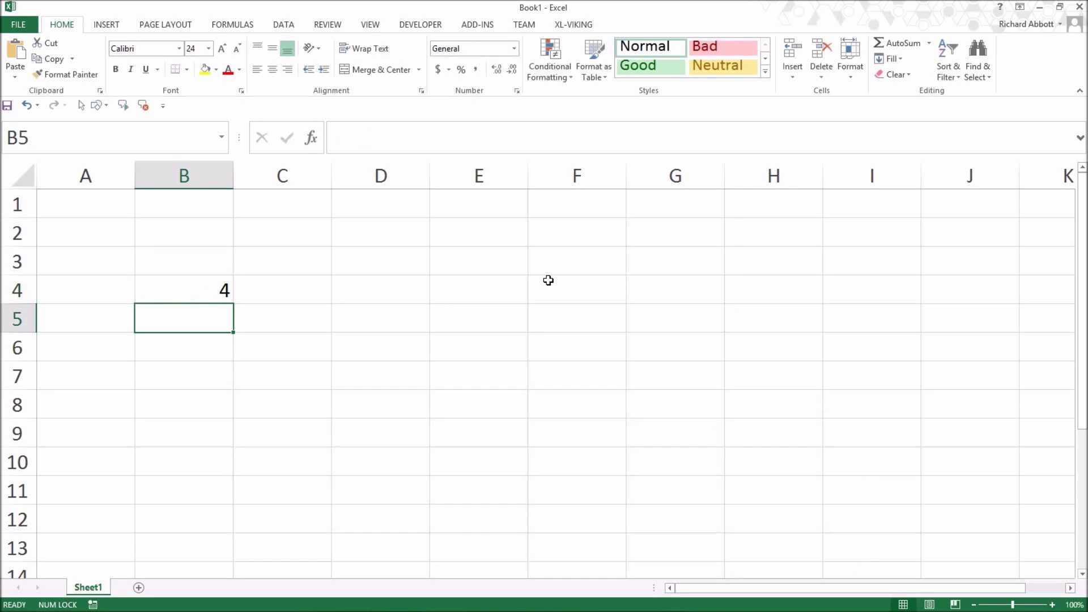
Edit the formula in cell B4 to read =2+(2*5).
{"action": "left_click", "coordinate": [187, 281]}
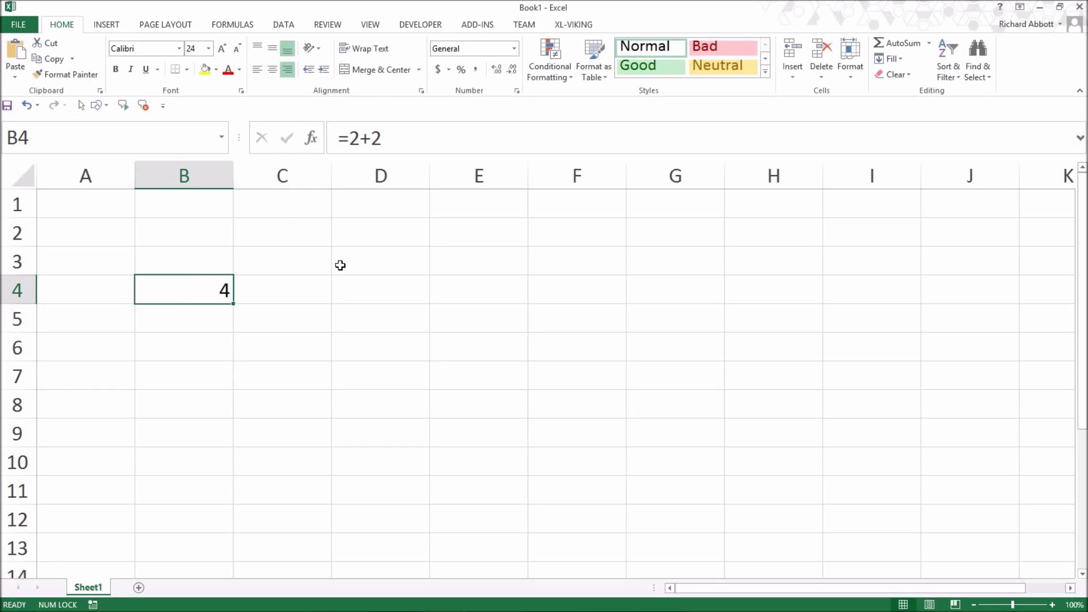
{"action": "left_click", "coordinate": [377, 138]}
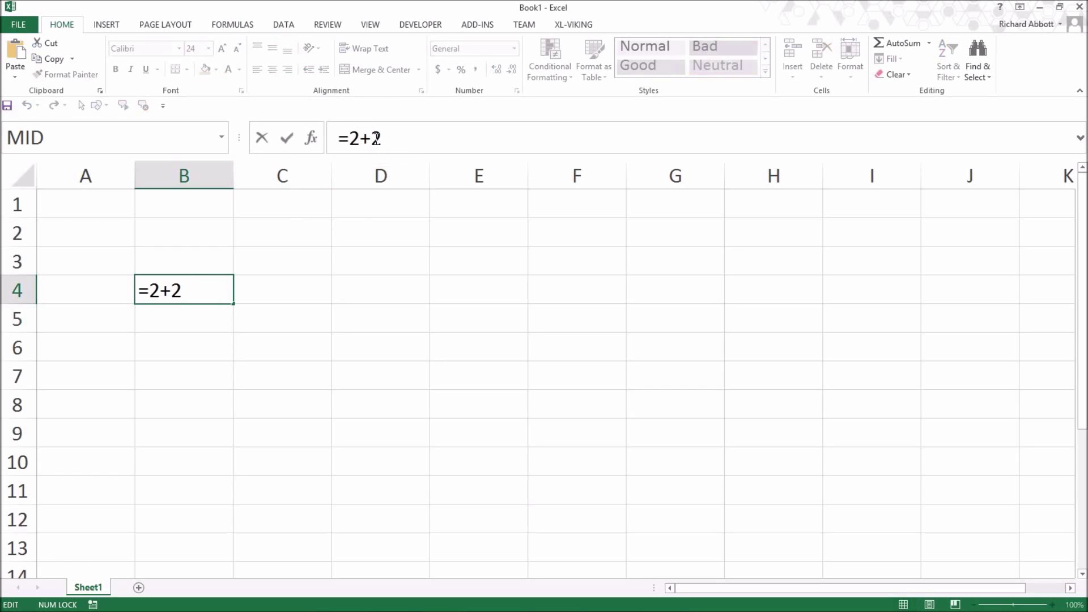
{"action": "type", "text": "(2"}
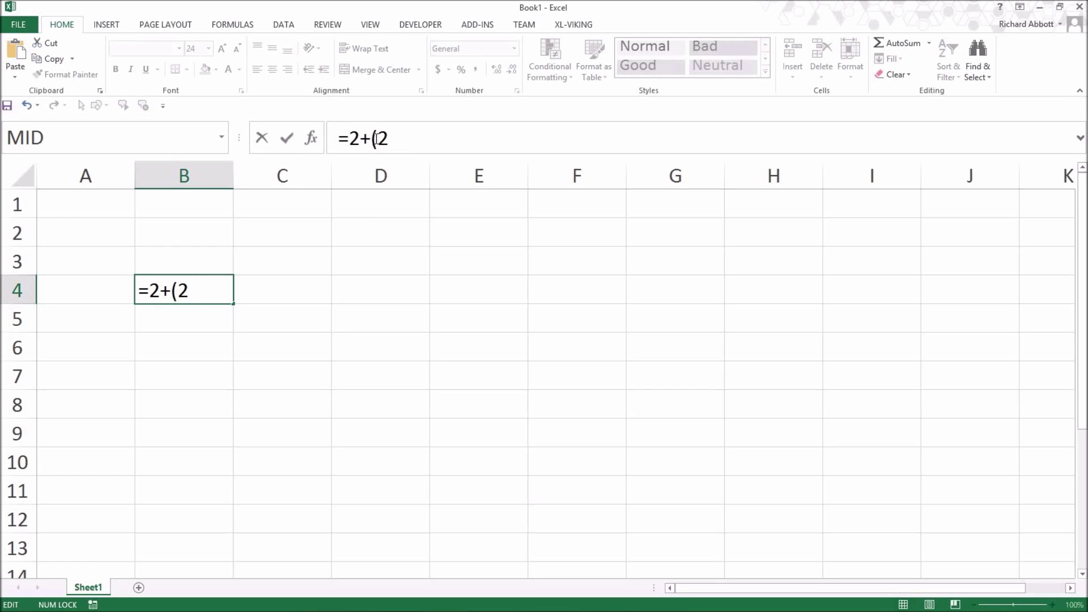
{"action": "type", "text": "*5)"}
{"action": "key", "text": "Return"}
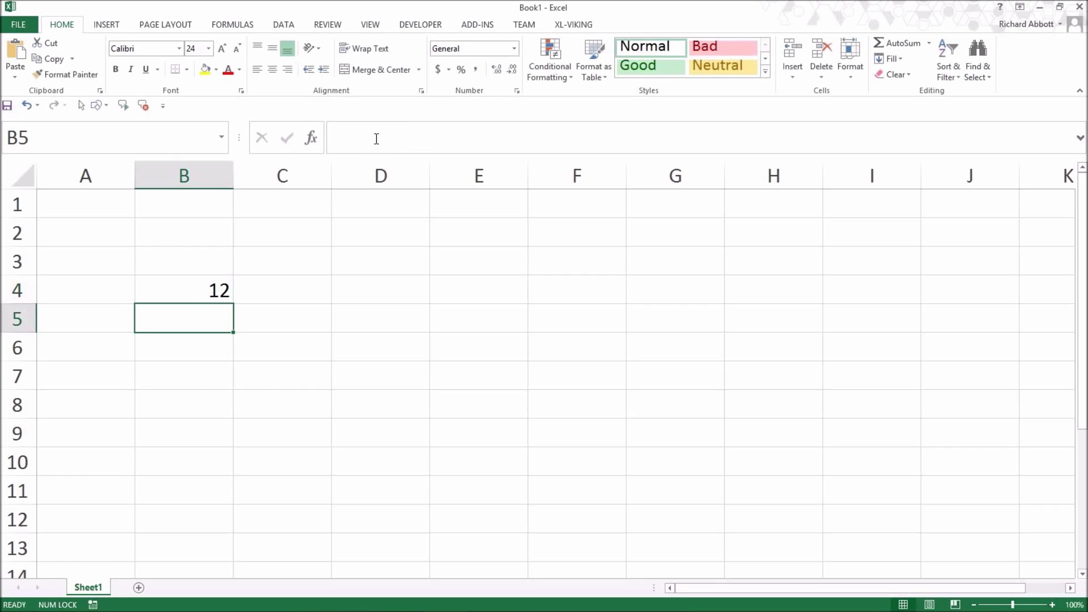
Start a formula in cell B4, try a reference to cell B3 and clear that reference back to the equals sign.
{"action": "left_click", "coordinate": [199, 288]}
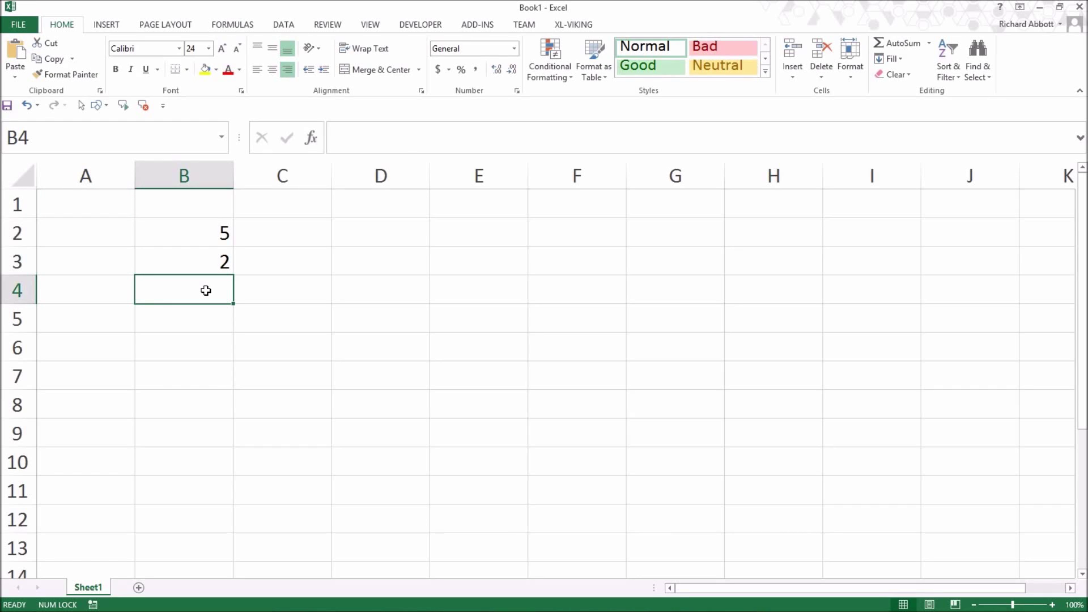
{"action": "type", "text": "="}
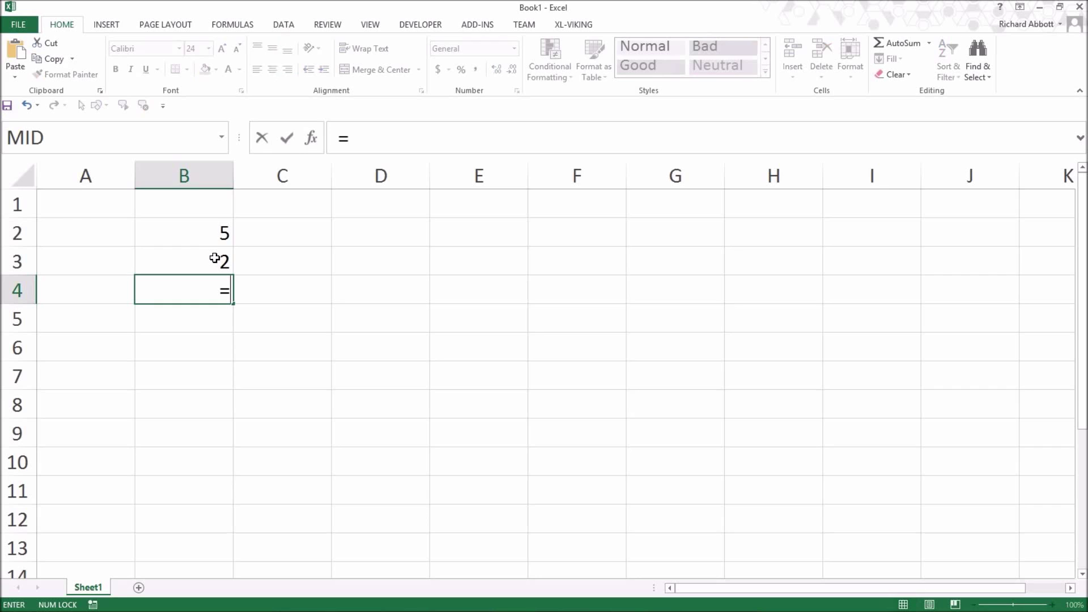
{"action": "left_click", "coordinate": [215, 258]}
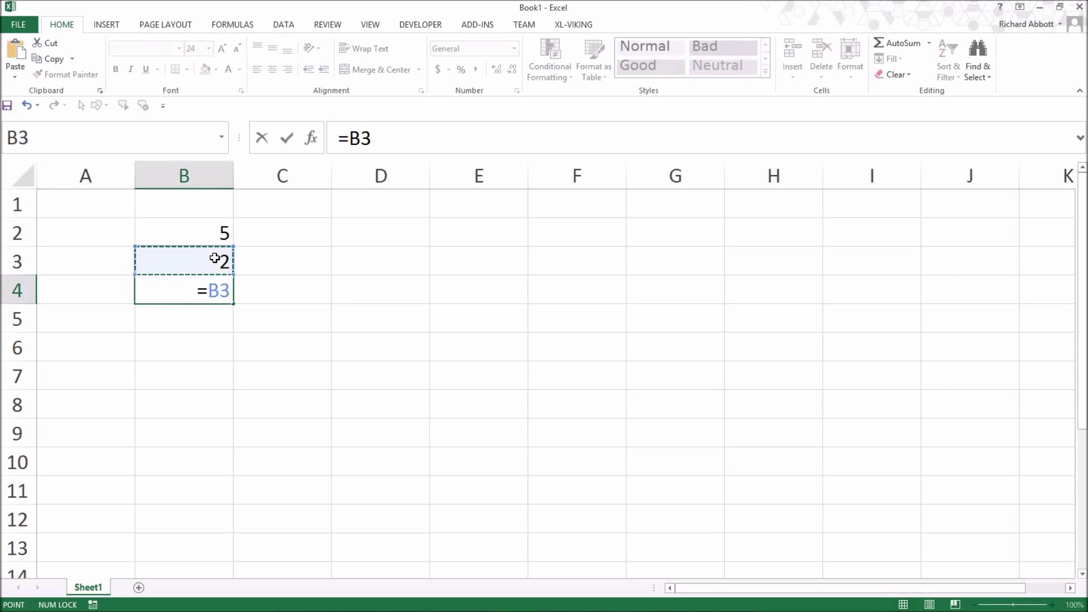
{"action": "key", "text": "BackSpace"}
{"action": "key", "text": "BackSpace"}
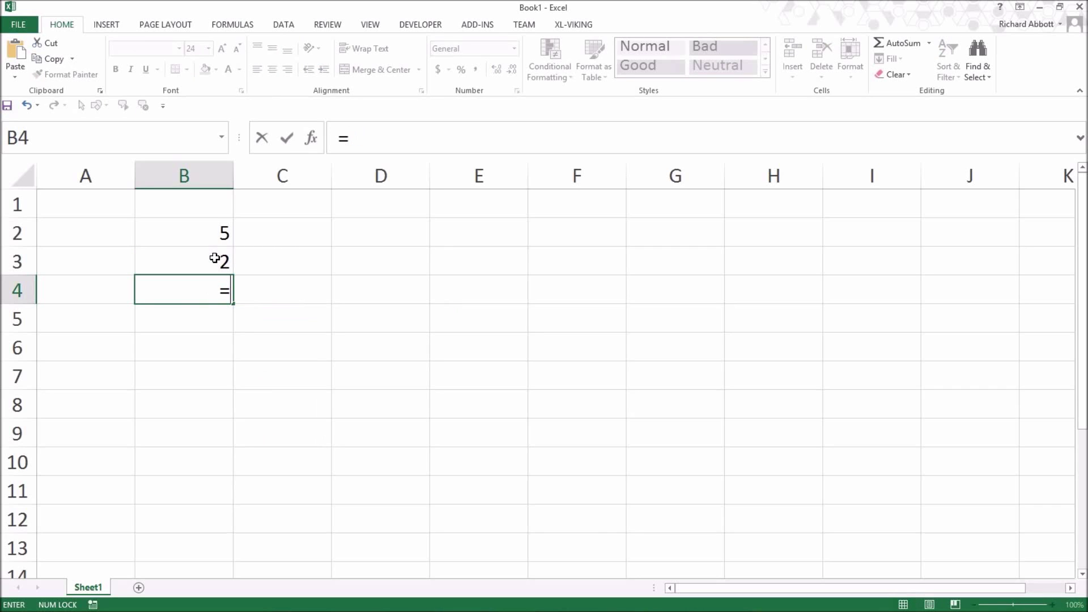
Complete the formula in cell B4 as =B2+B3 and review the entered formula.
{"action": "key", "text": "Right"}
{"action": "key", "text": "Up"}
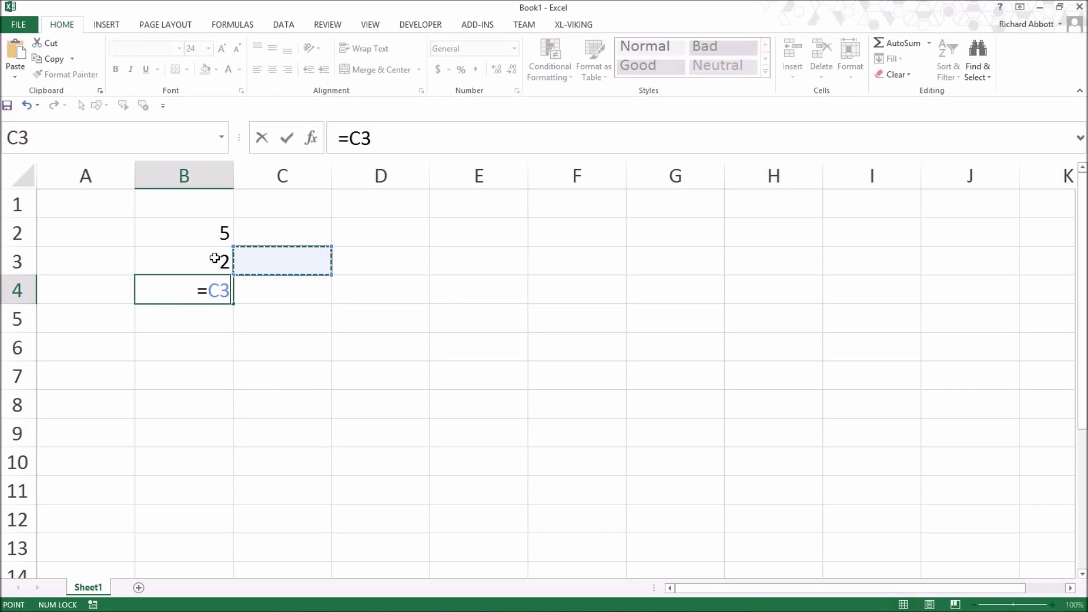
{"action": "key", "text": "Up"}
{"action": "key", "text": "Left"}
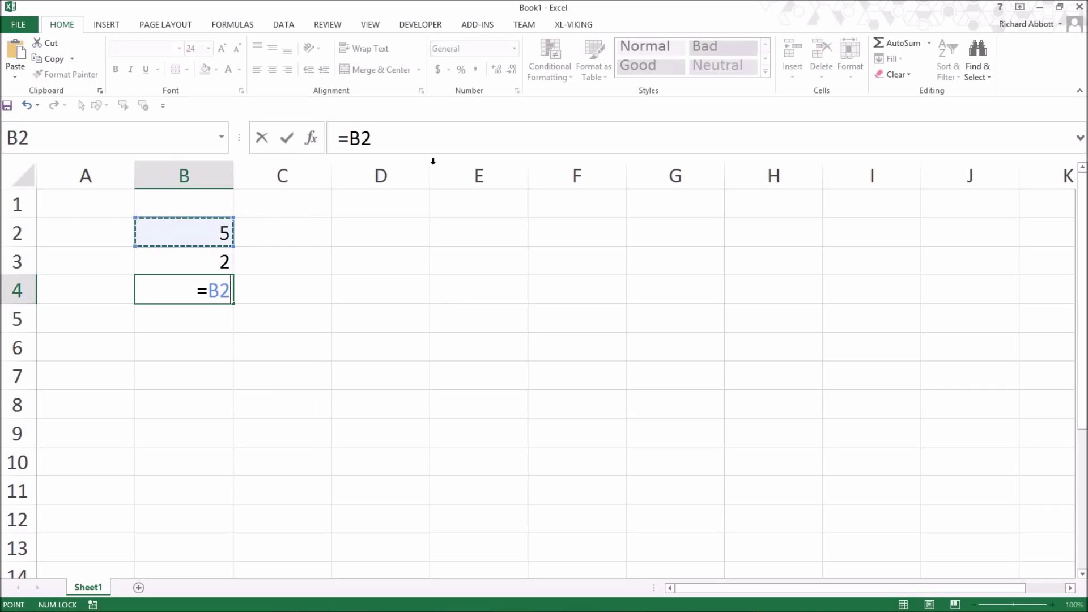
{"action": "left_click", "coordinate": [424, 141]}
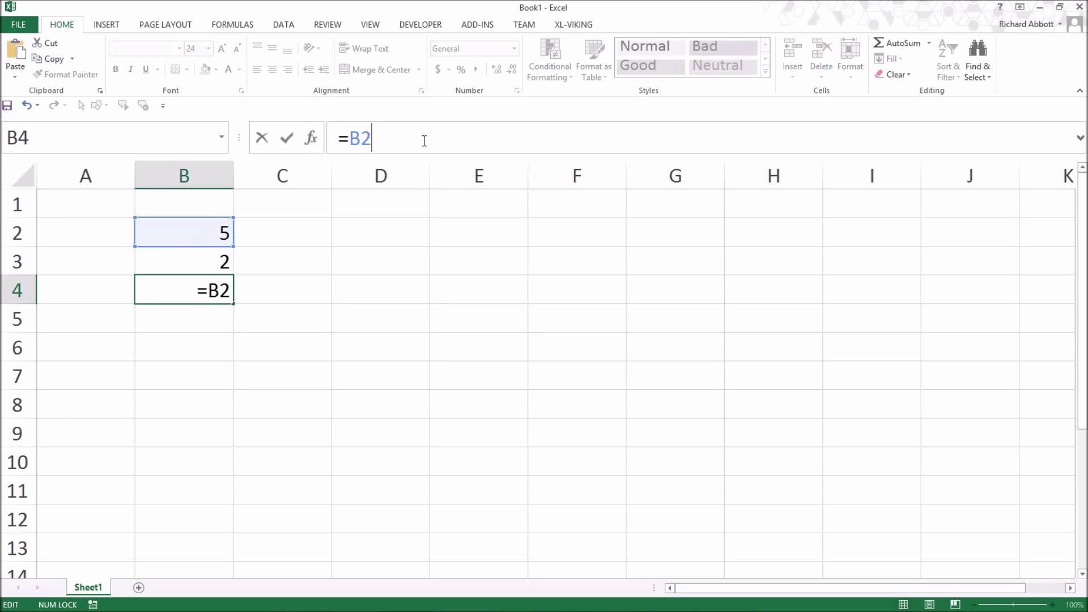
{"action": "type", "text": "+"}
{"action": "type", "text": "B"}
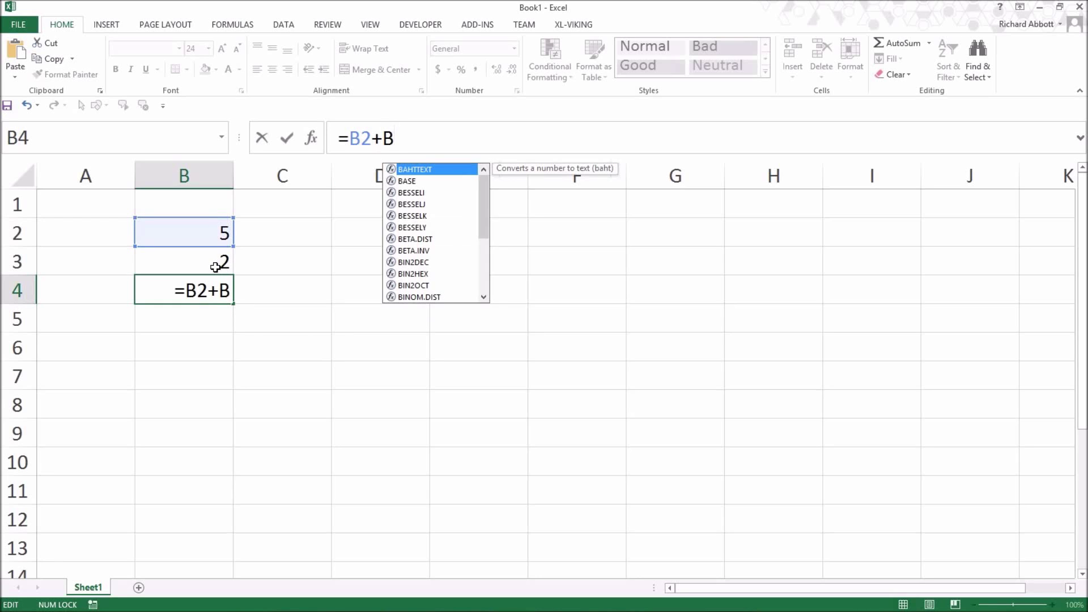
{"action": "type", "text": "3"}
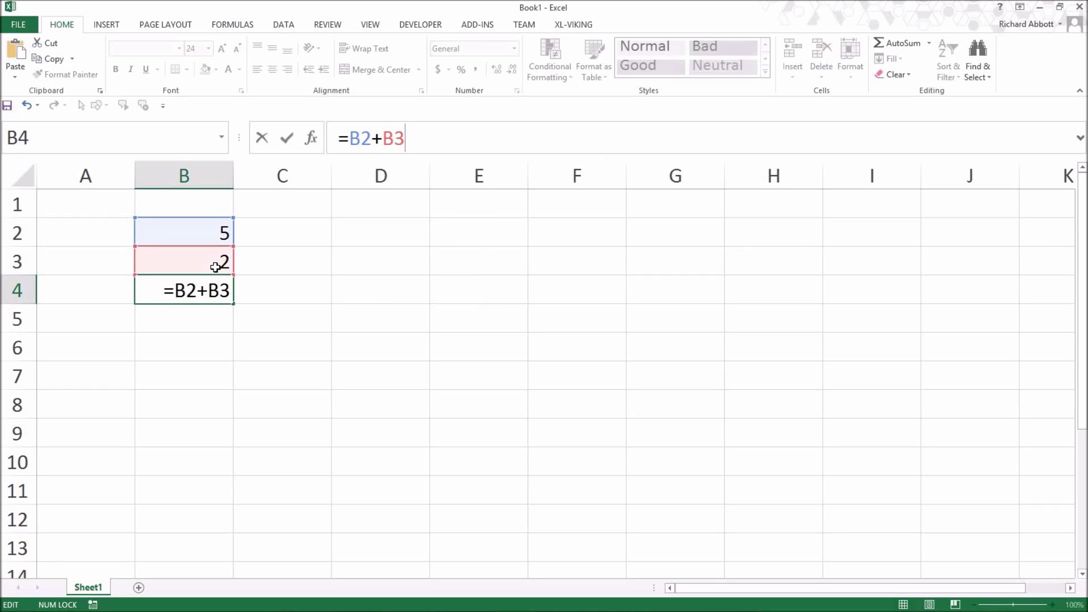
{"action": "key", "text": "Return"}
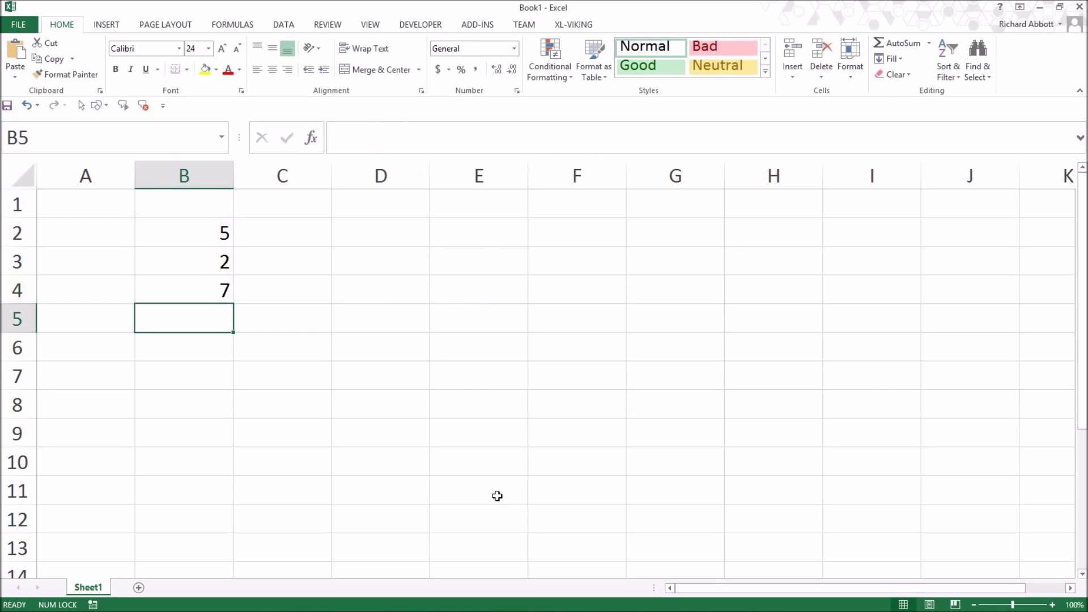
{"action": "left_click", "coordinate": [205, 287]}
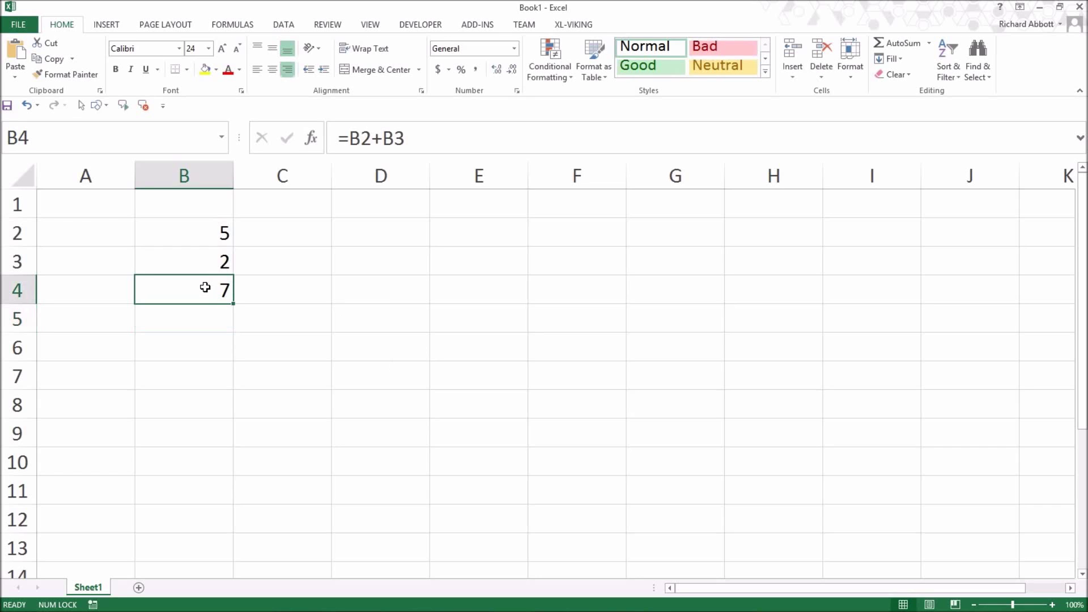
{"action": "left_click", "coordinate": [467, 138]}
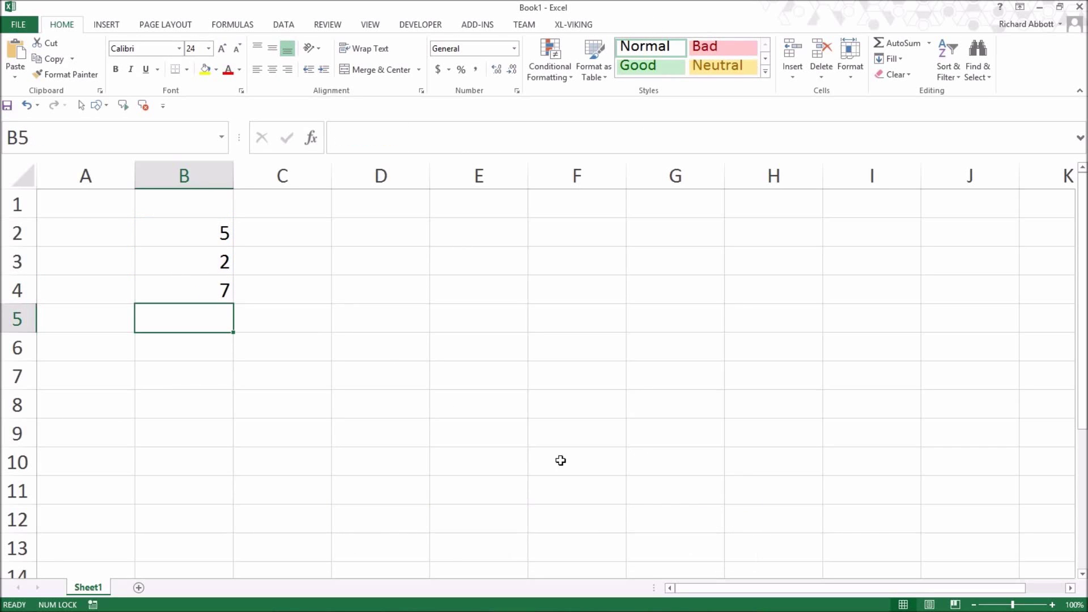
Change the value in cell B3 to 5.
{"action": "left_click", "coordinate": [211, 261]}
{"action": "key", "text": "F2"}
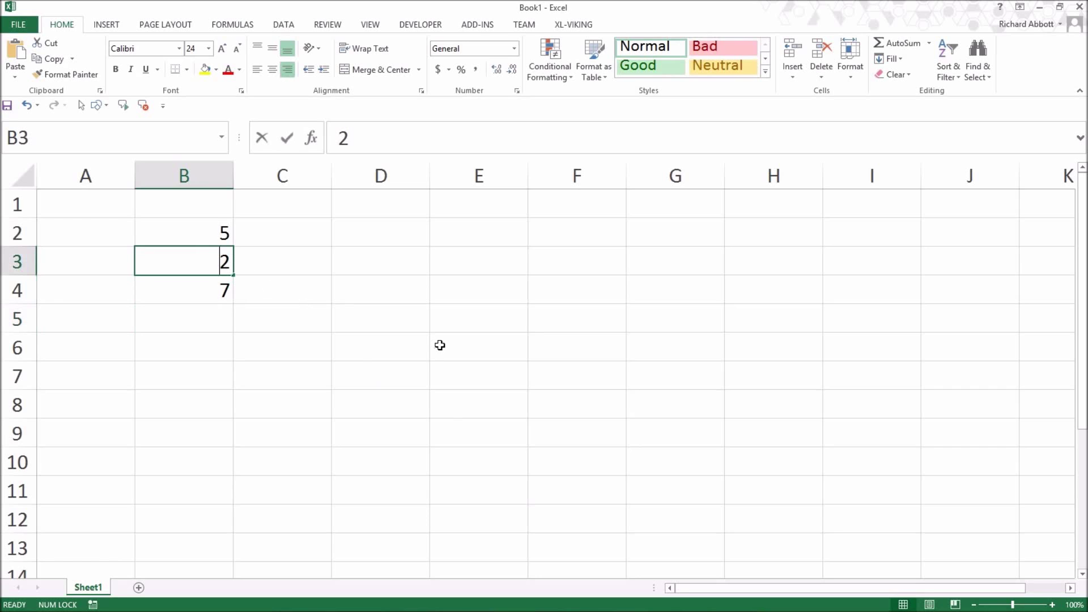
{"action": "key", "text": "Delete"}
{"action": "type", "text": "5"}
{"action": "key", "text": "Return"}
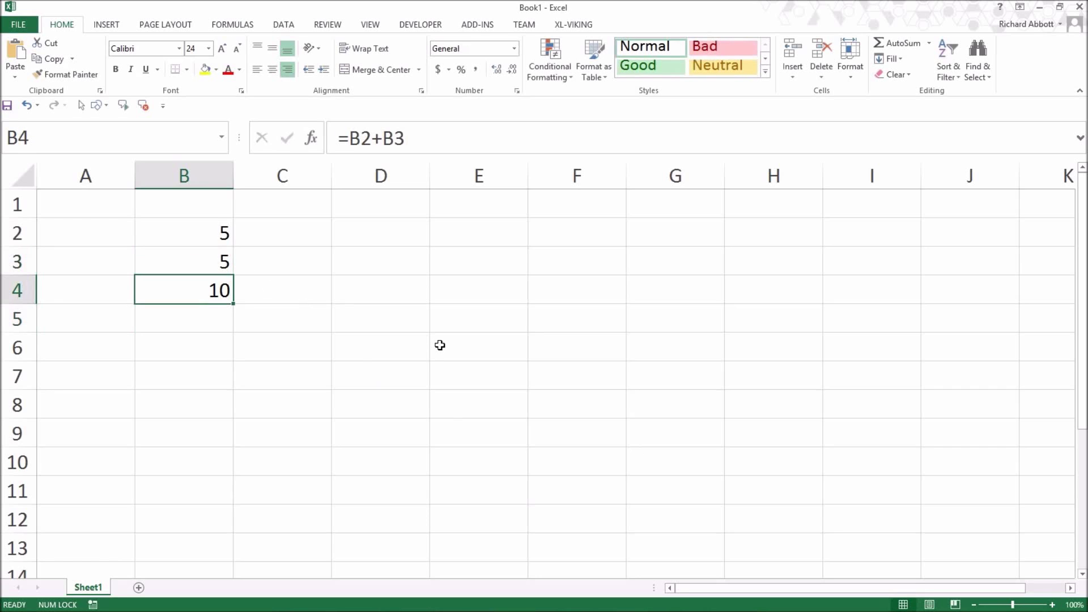
Replace the value in cell B2 with 10 and select the formula cell B4.
{"action": "key", "text": "Up"}
{"action": "key", "text": "Up"}
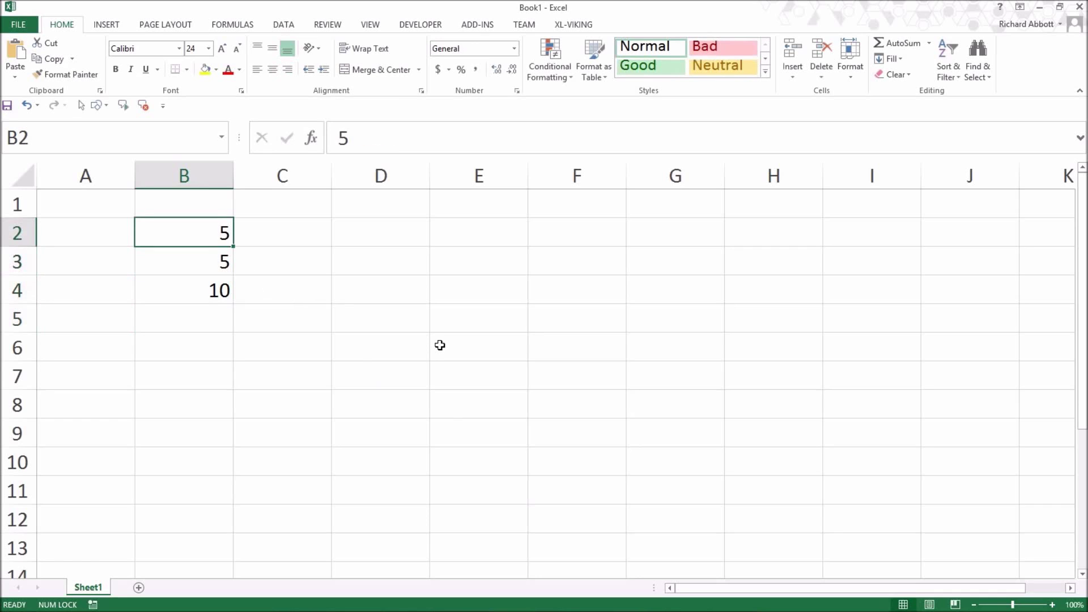
{"action": "type", "text": "10"}
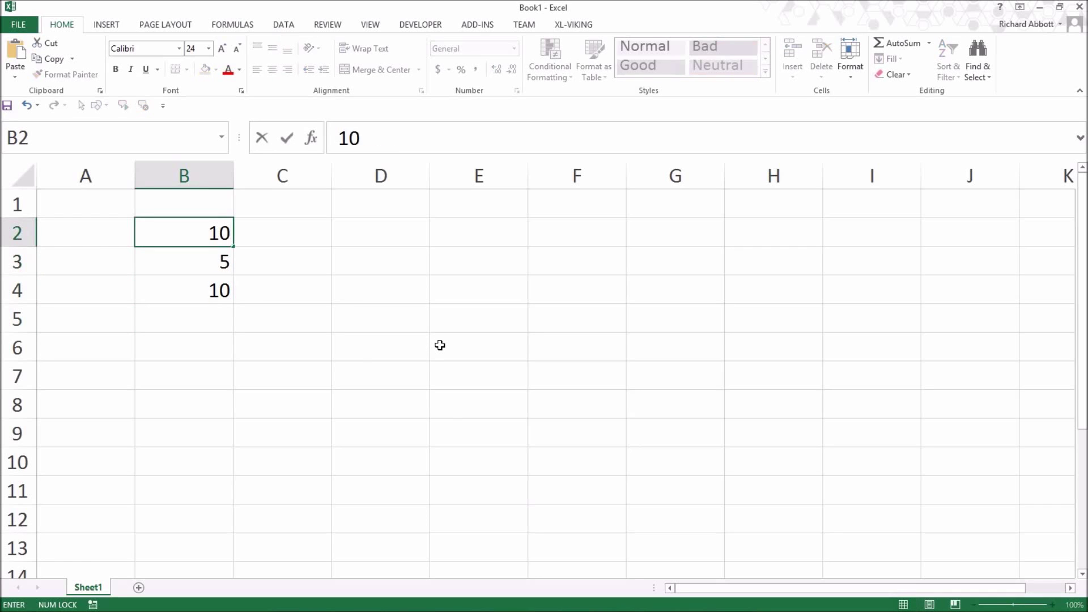
{"action": "key", "text": "Return"}
{"action": "key", "text": "Down"}
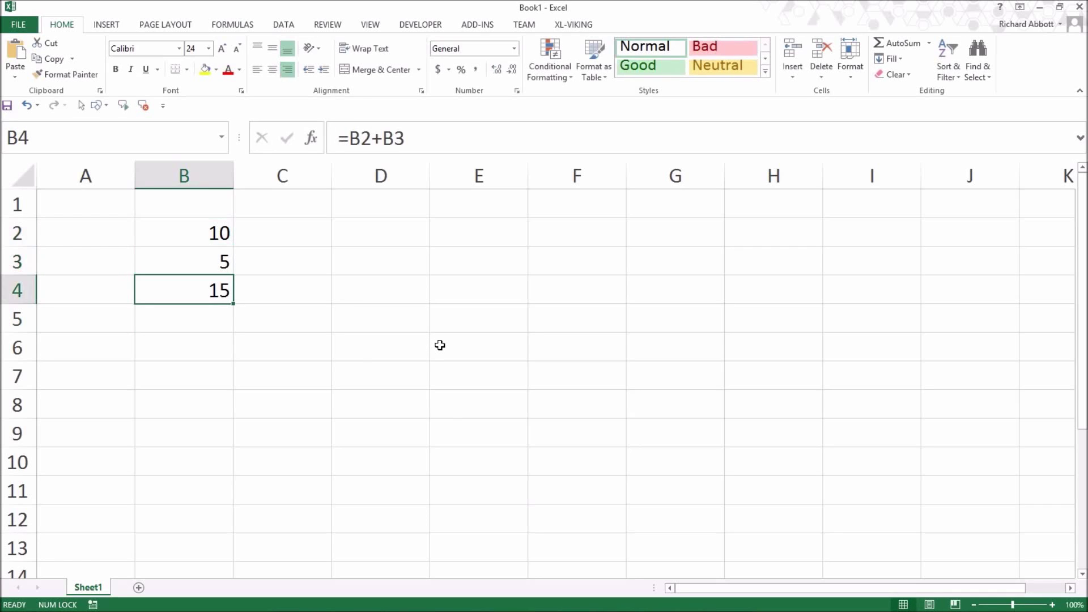